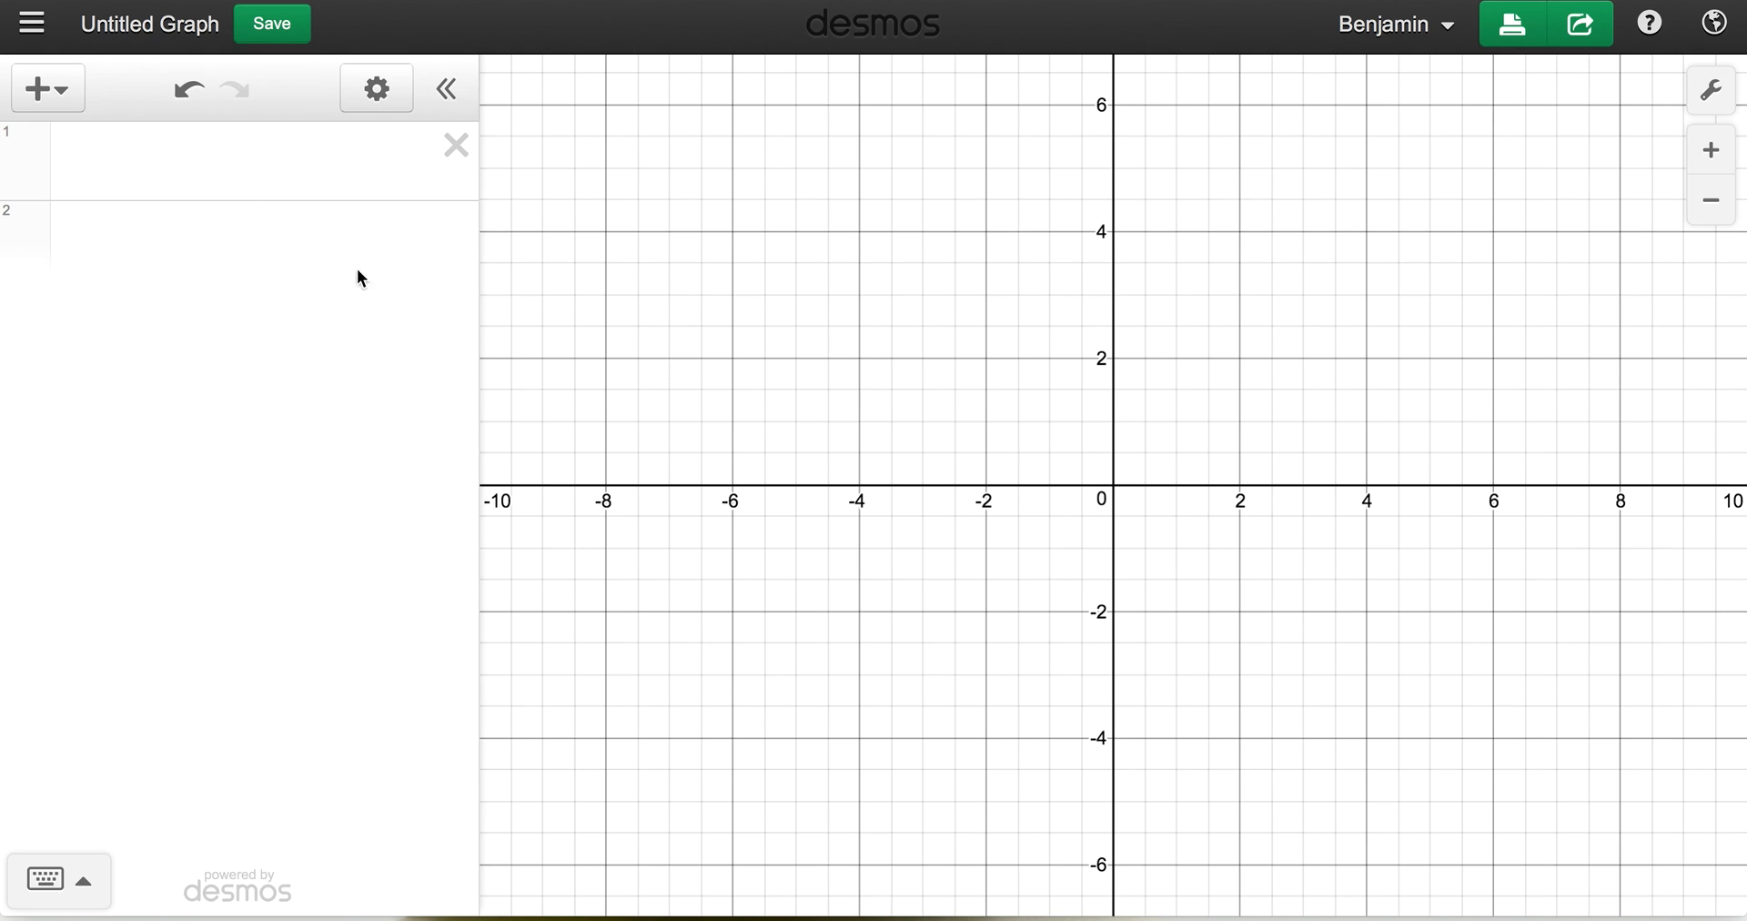
Define the function f(x) = 2·sin x in the first expression line.
left_click(168, 174)
type("f(x)")
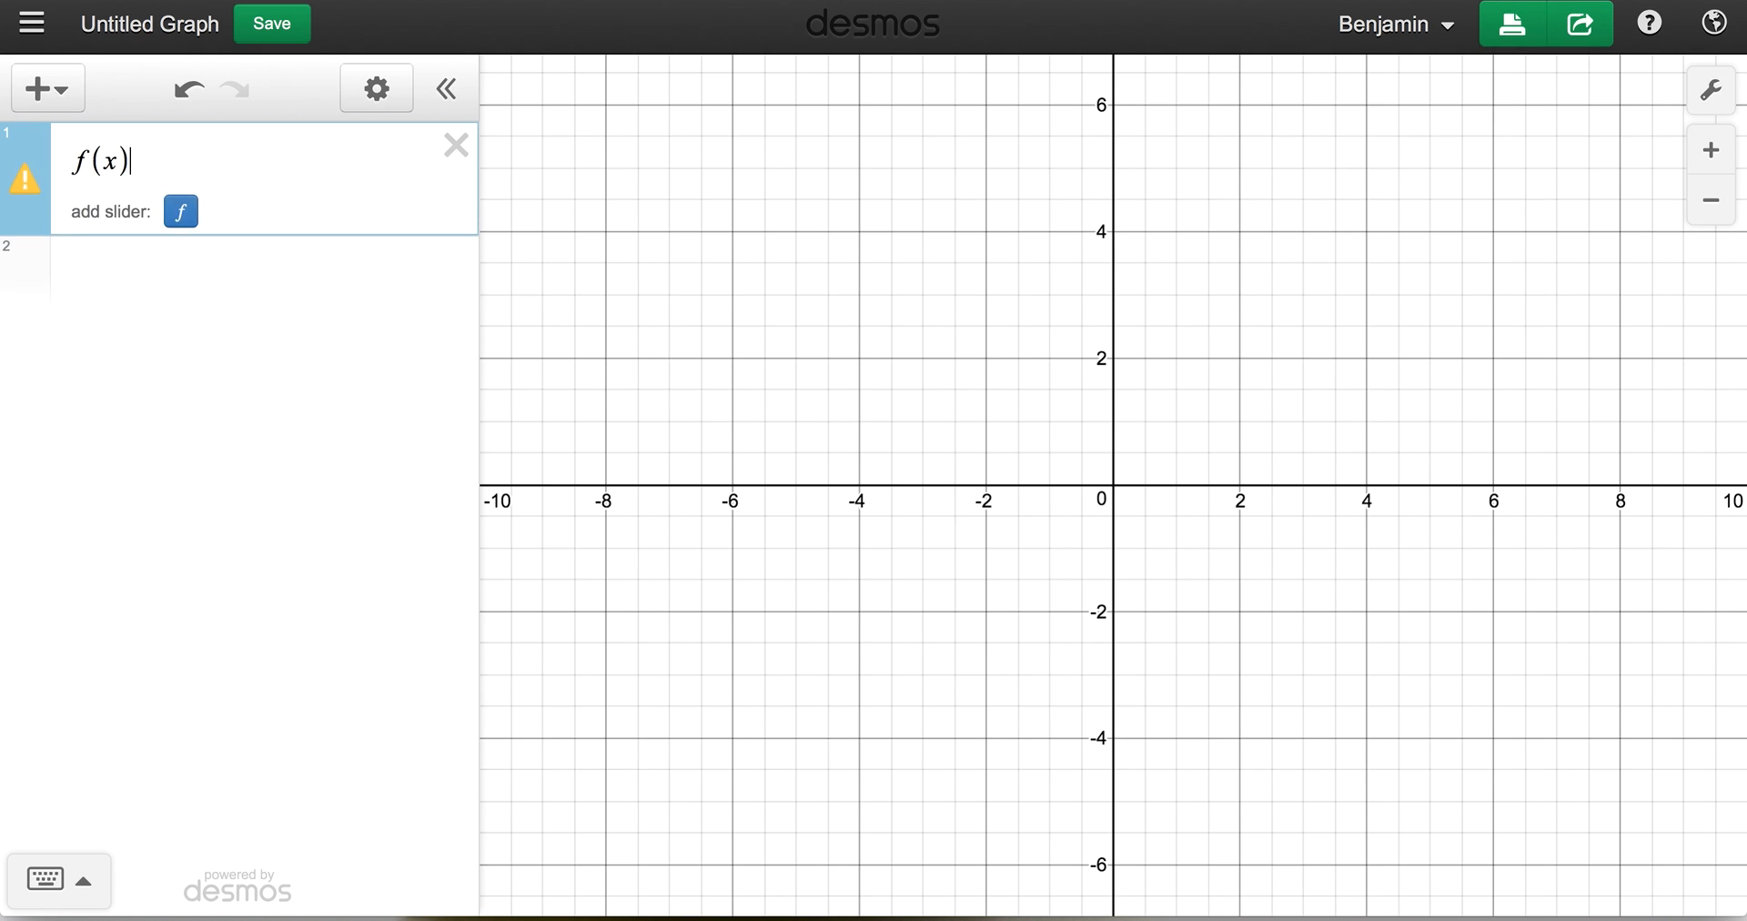
type("=2*")
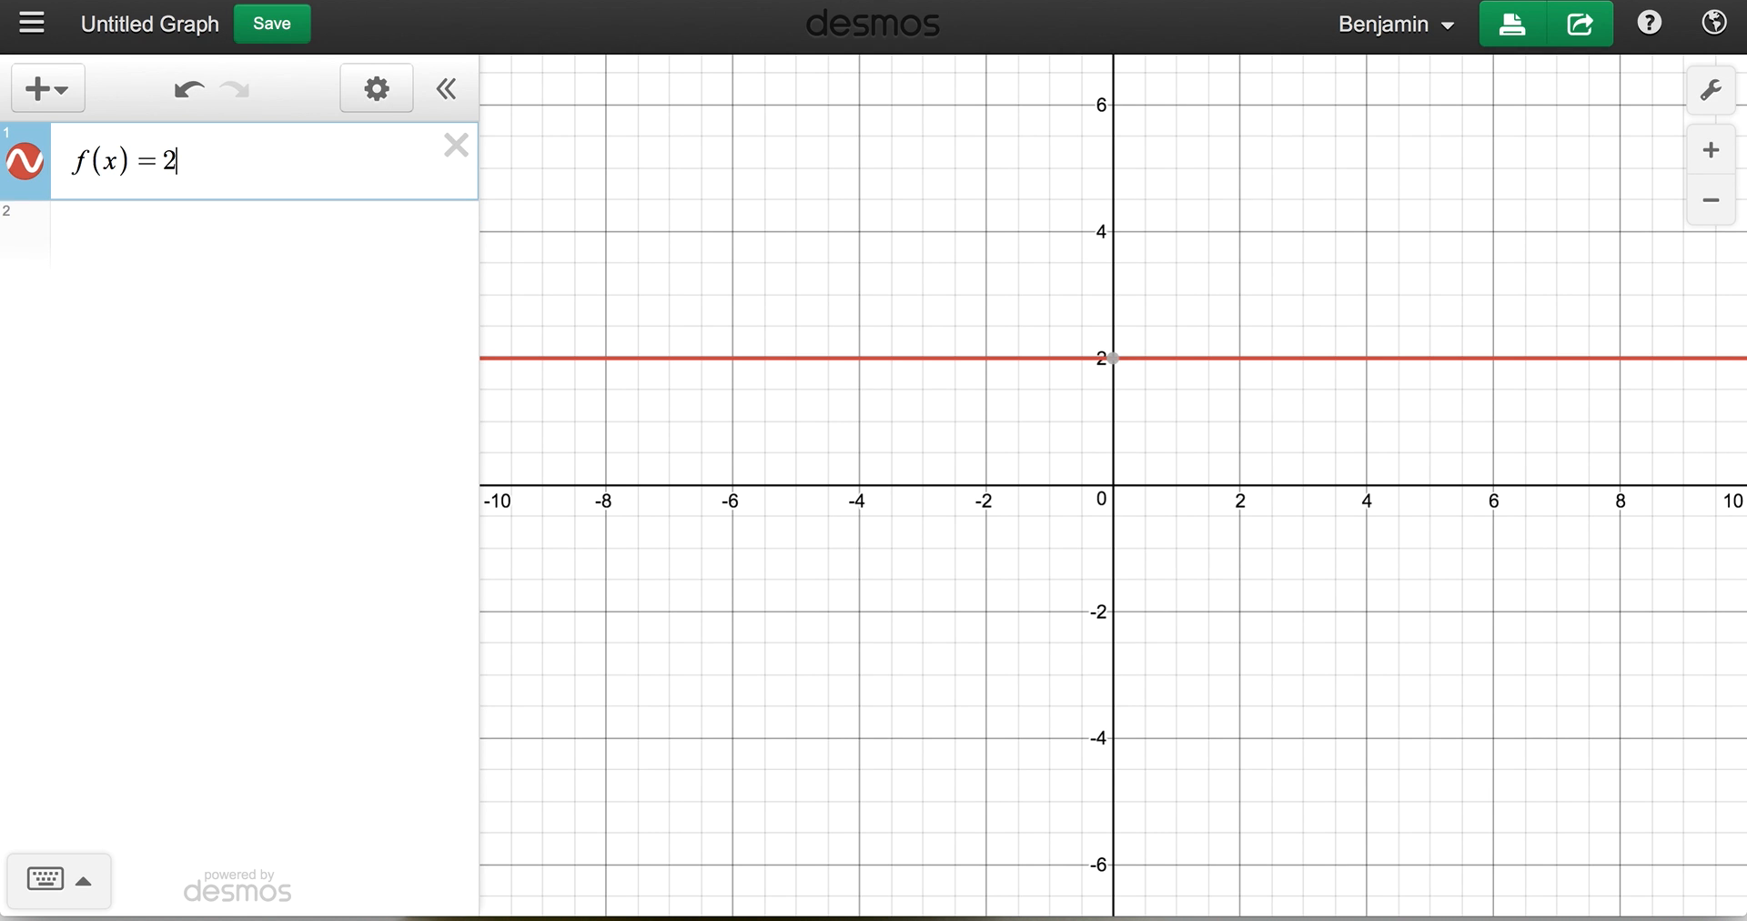
type("sinx")
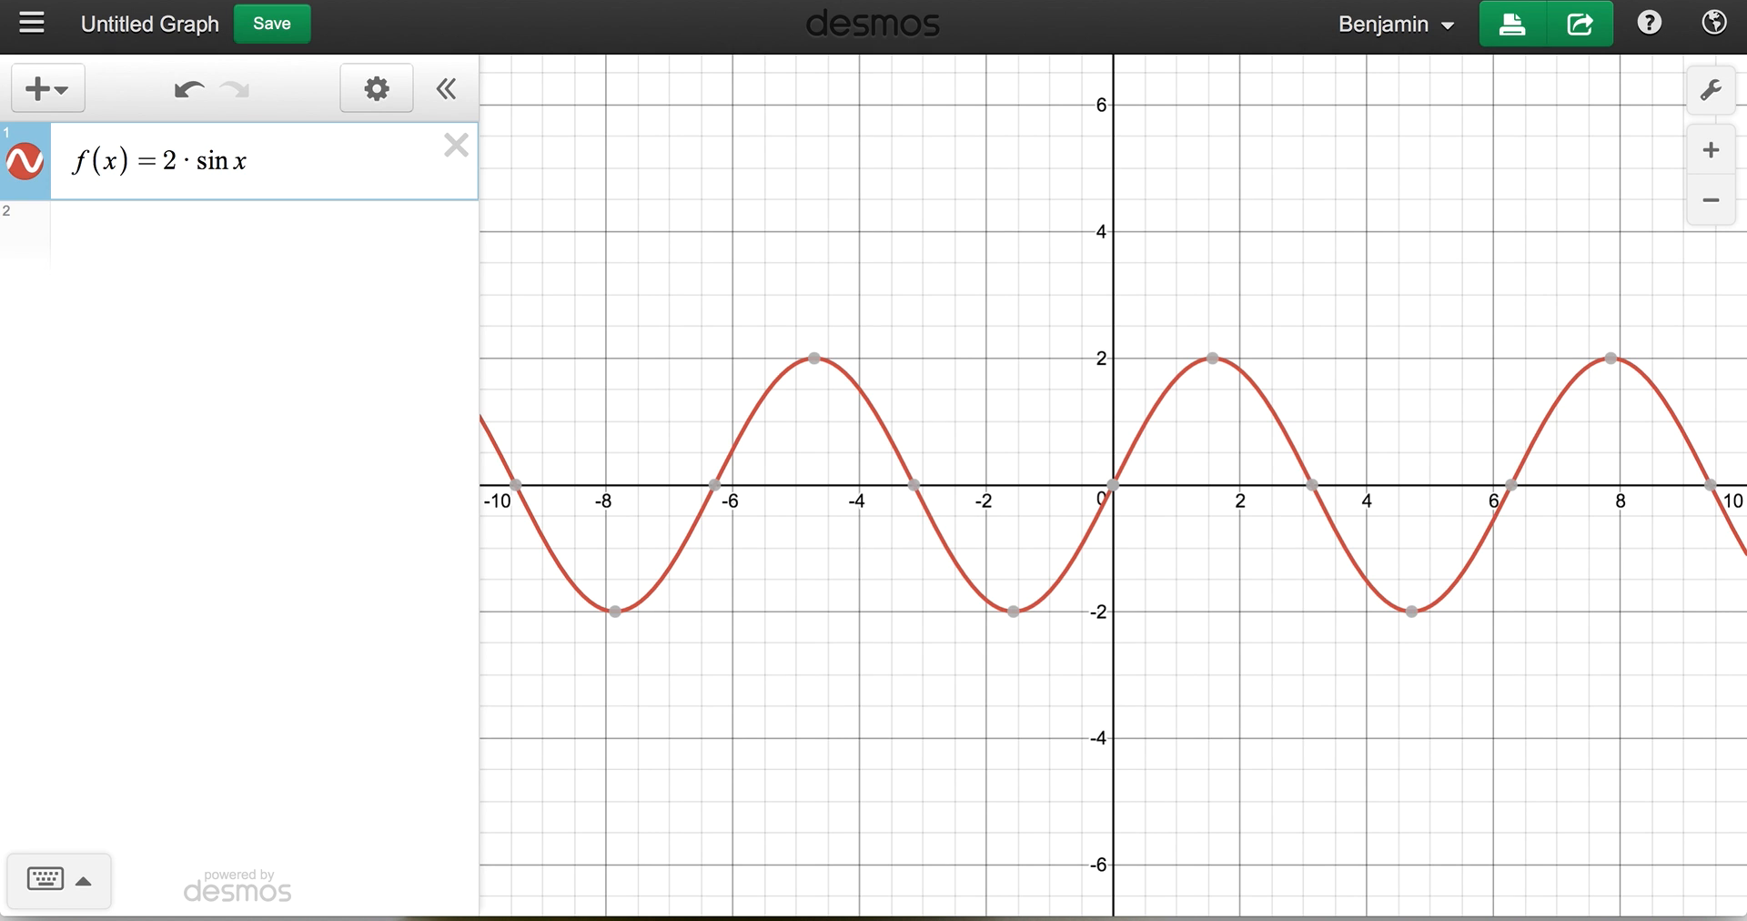
Define a second function, g(x) = 0.23x − 2, on the next expression line.
left_click(148, 241)
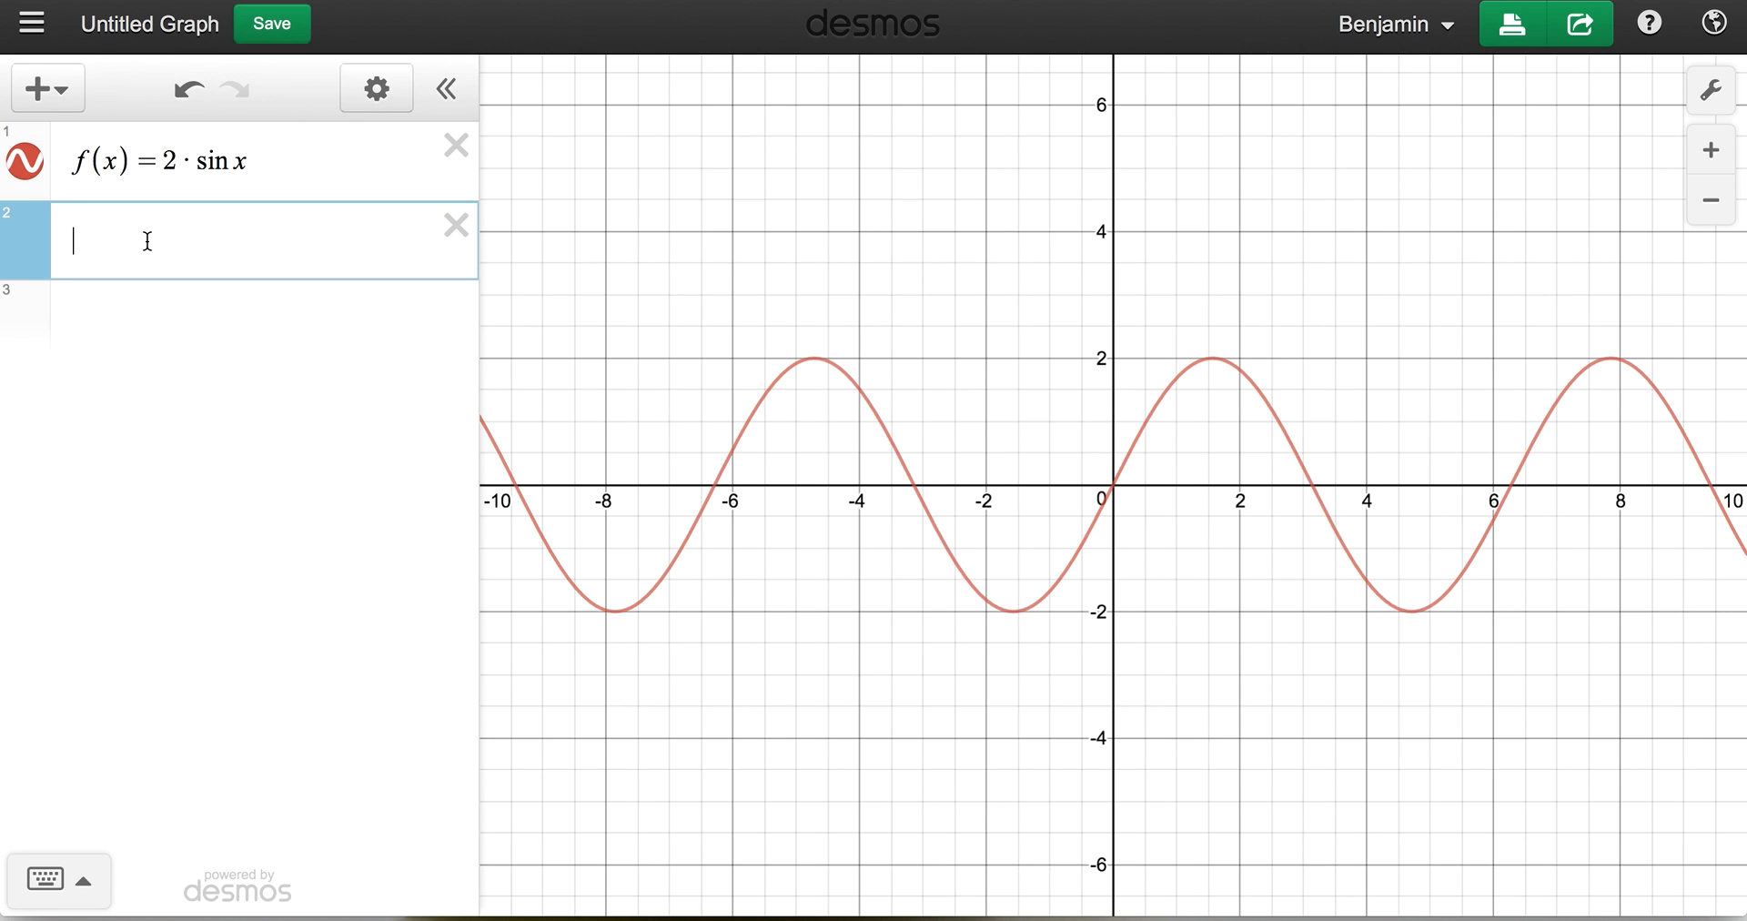
type("g(x)")
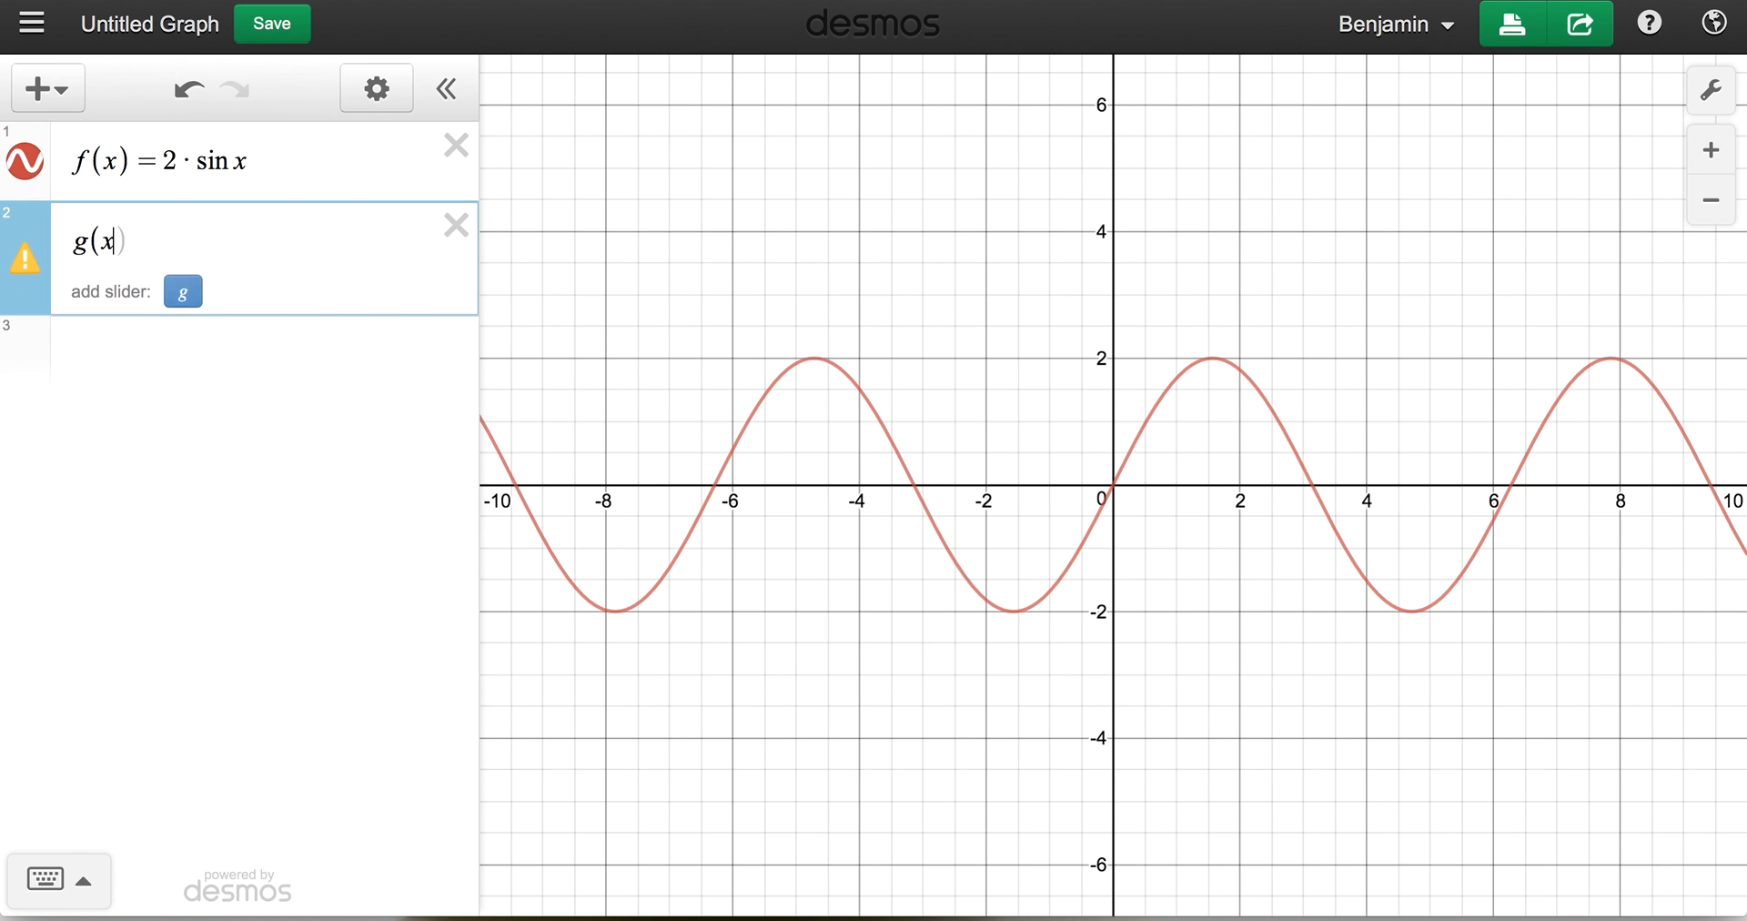
type("=0.23x")
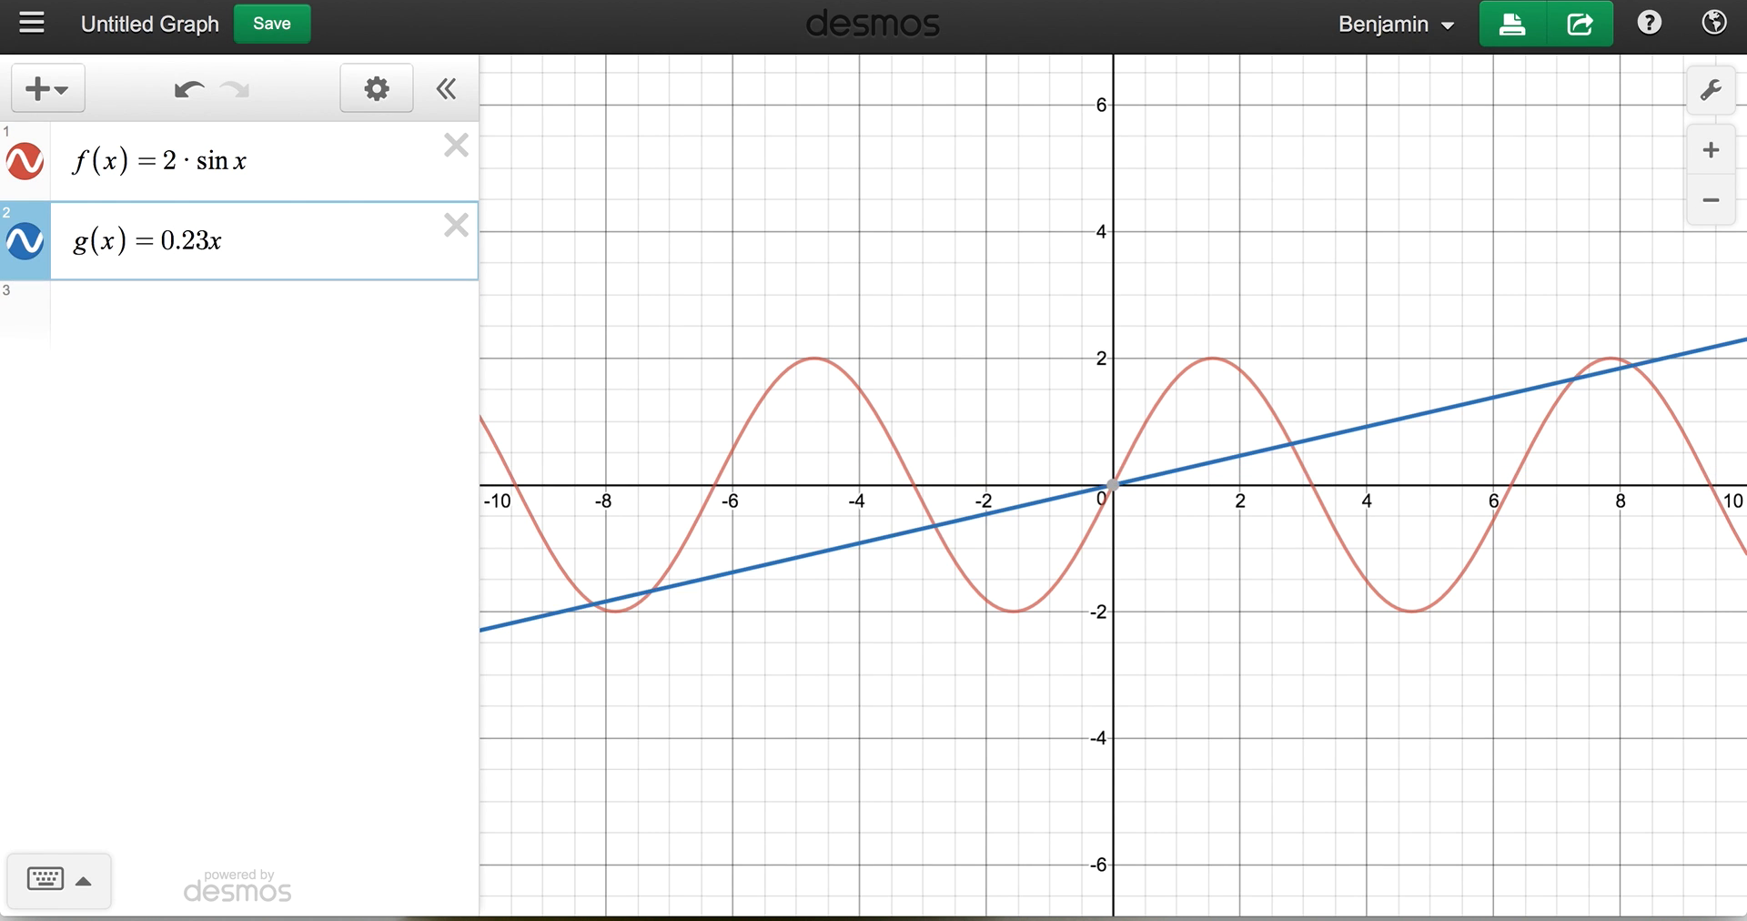
type("-2")
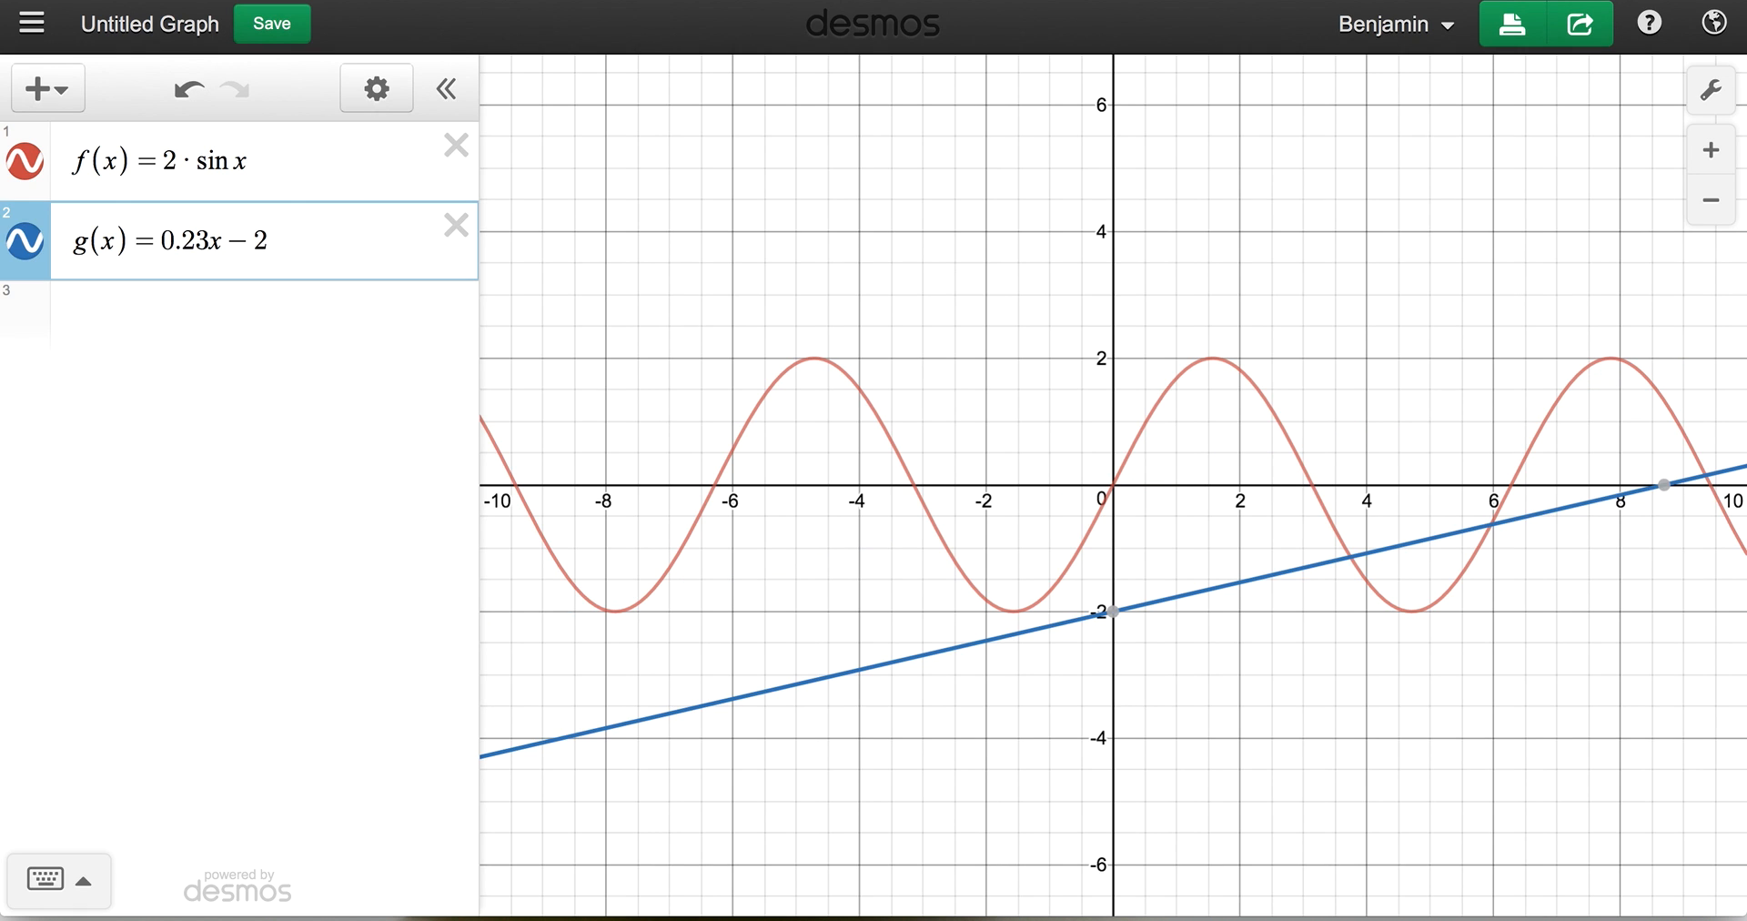
Define the blended function h(x) = t·f(x) + (1 − t)·g(x) on the third expression line.
left_click(121, 304)
type("h(")
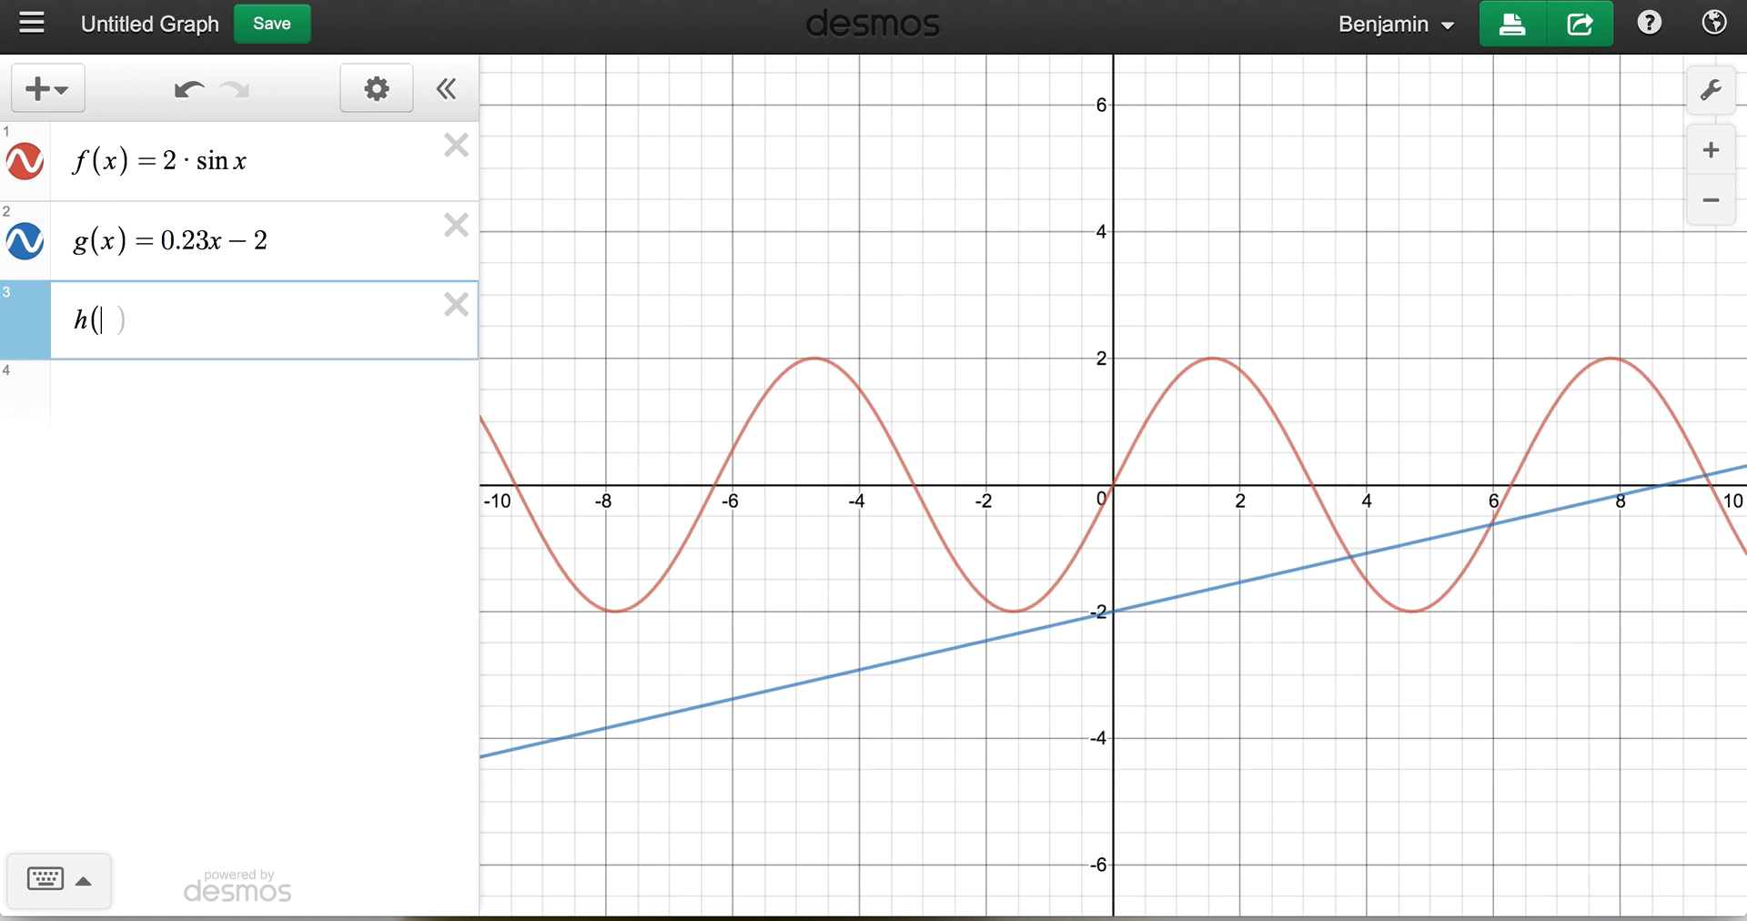
type("x)=t*f(")
type("x)=t·f(x")
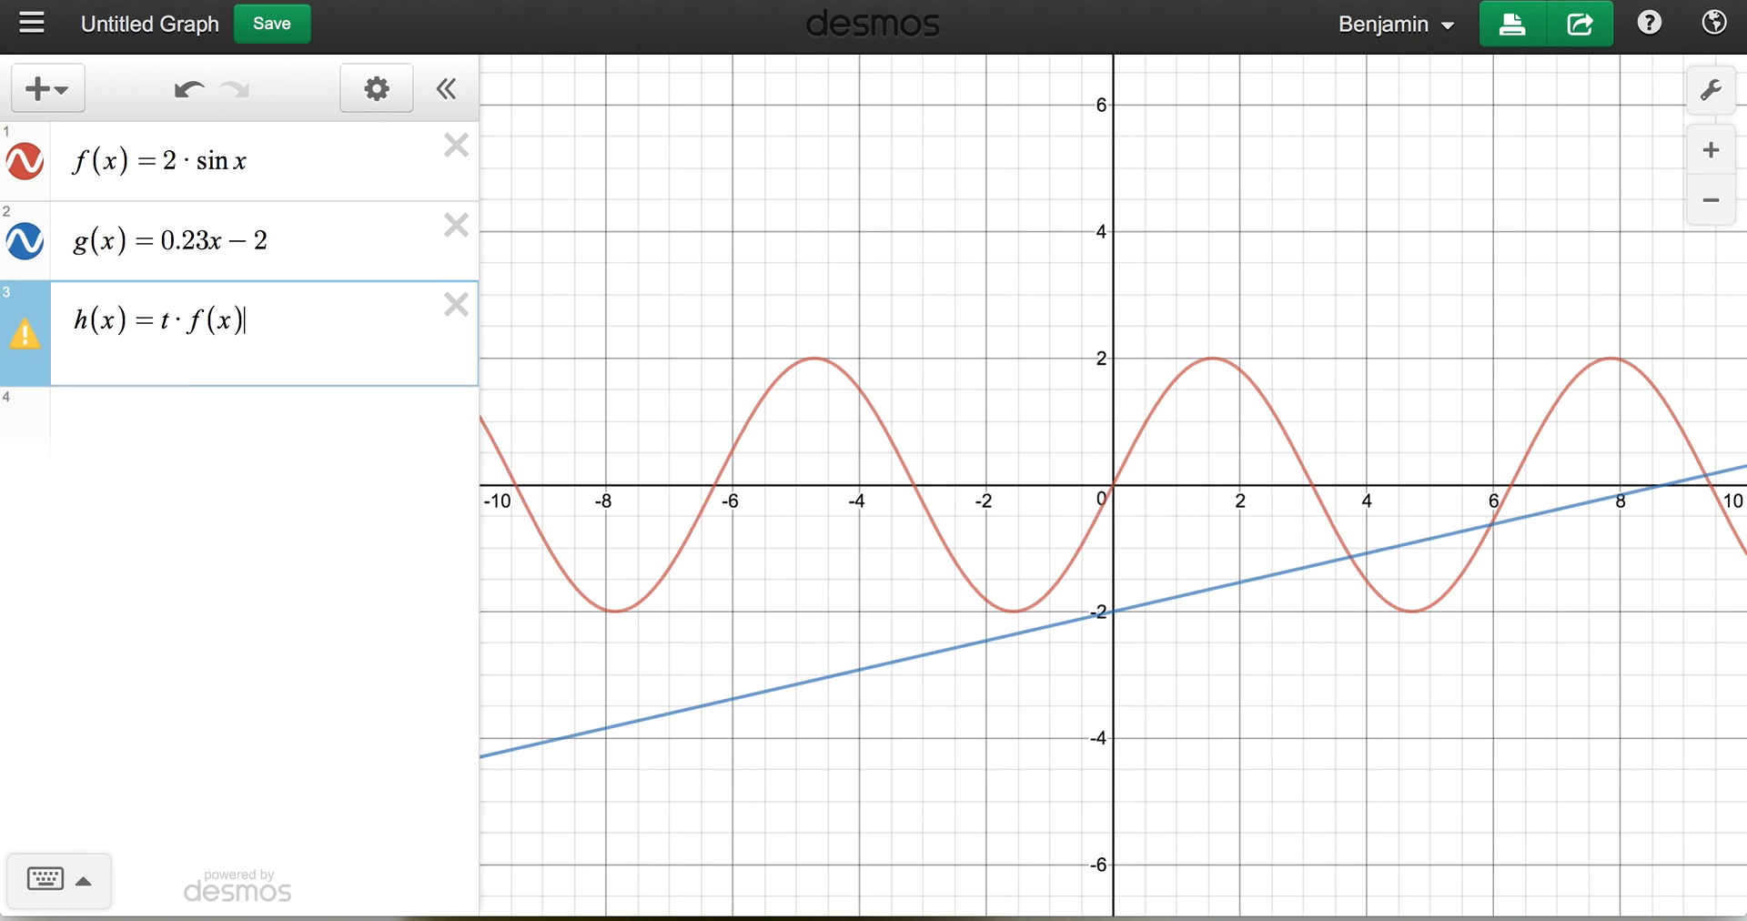
type("+")
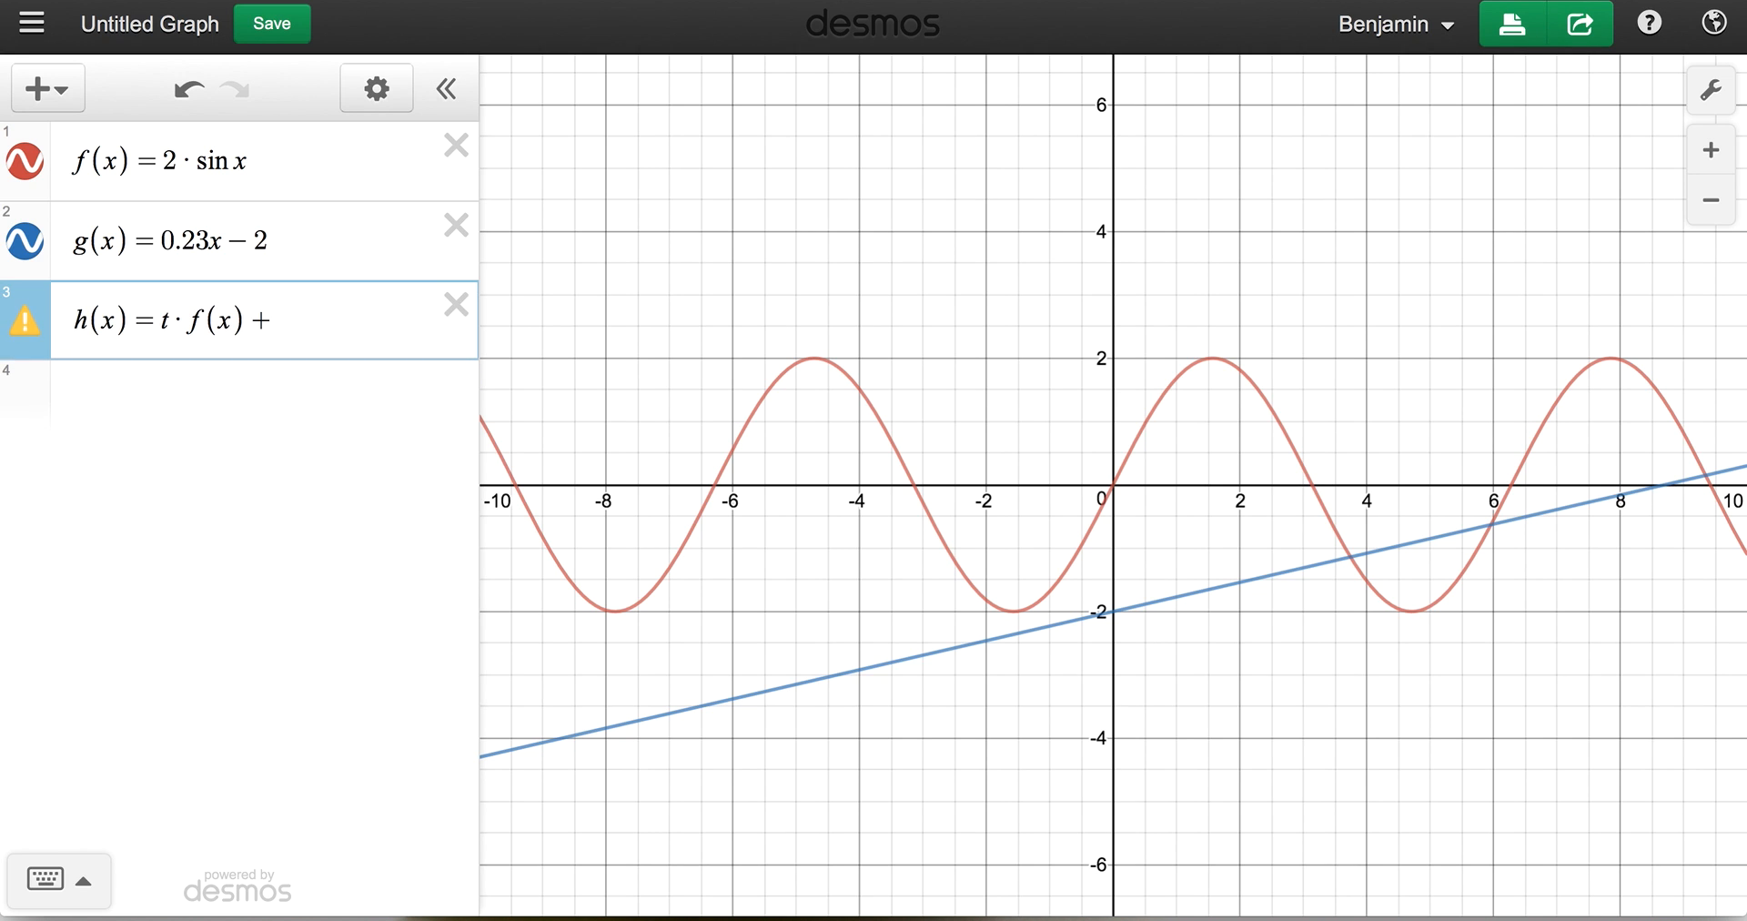
type("(1-t)*")
type("g(x)")
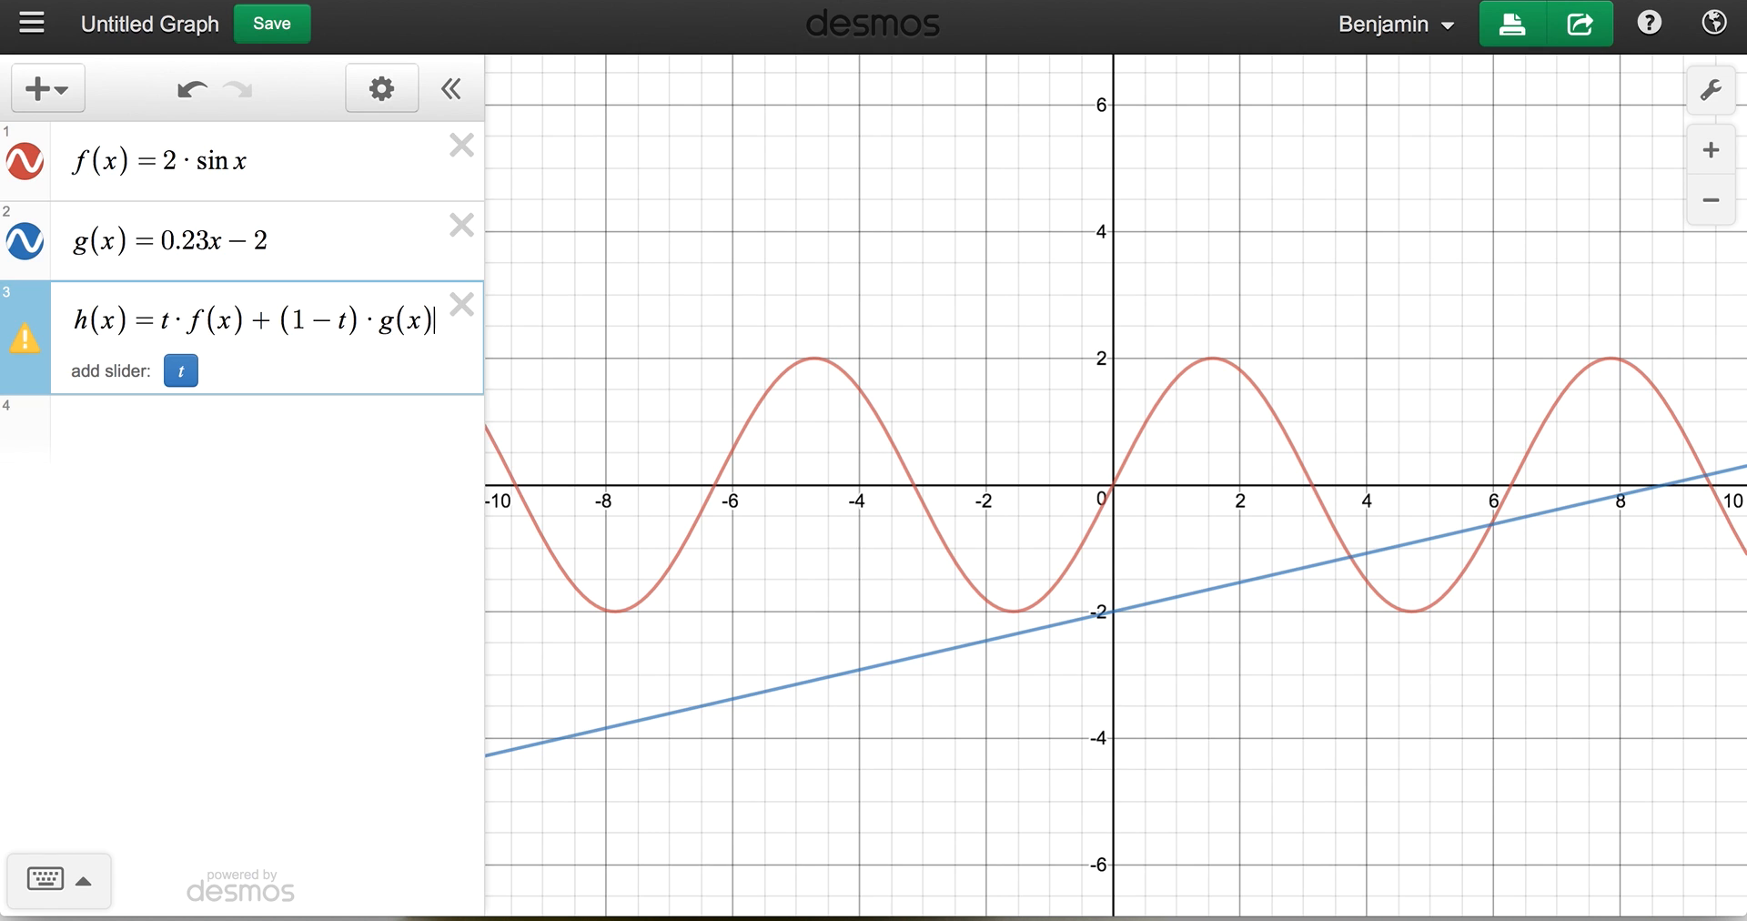
Add a slider for t that ranges from 0 to 1 with a step of 0.01.
left_click(181, 372)
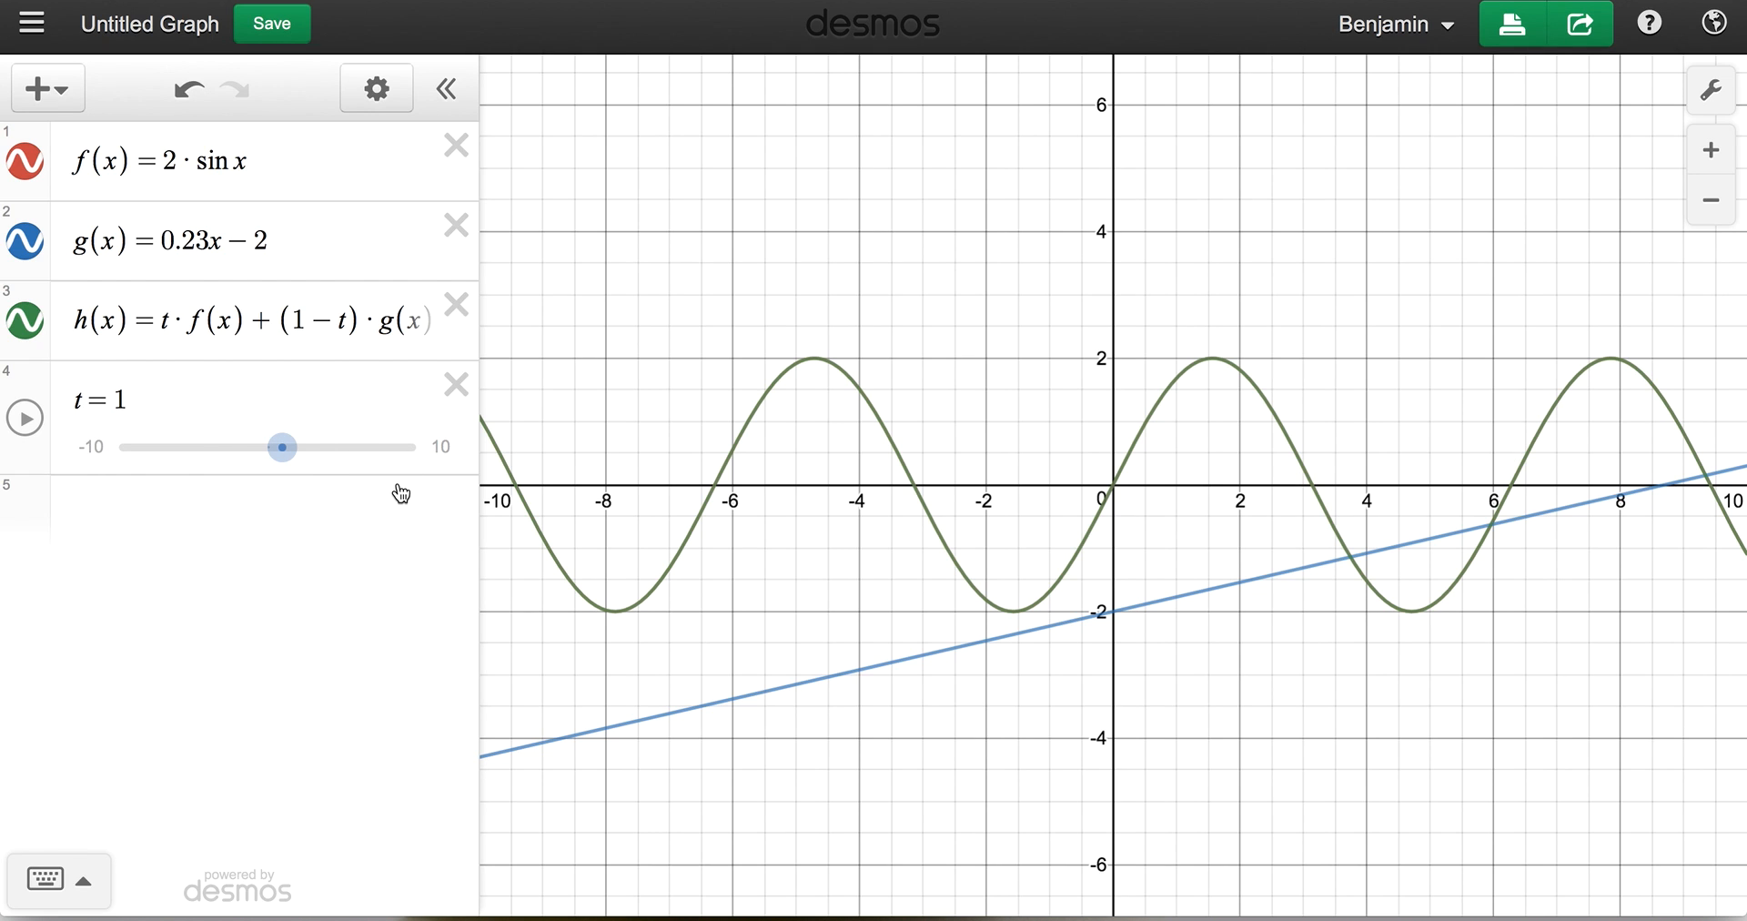
left_click(90, 445)
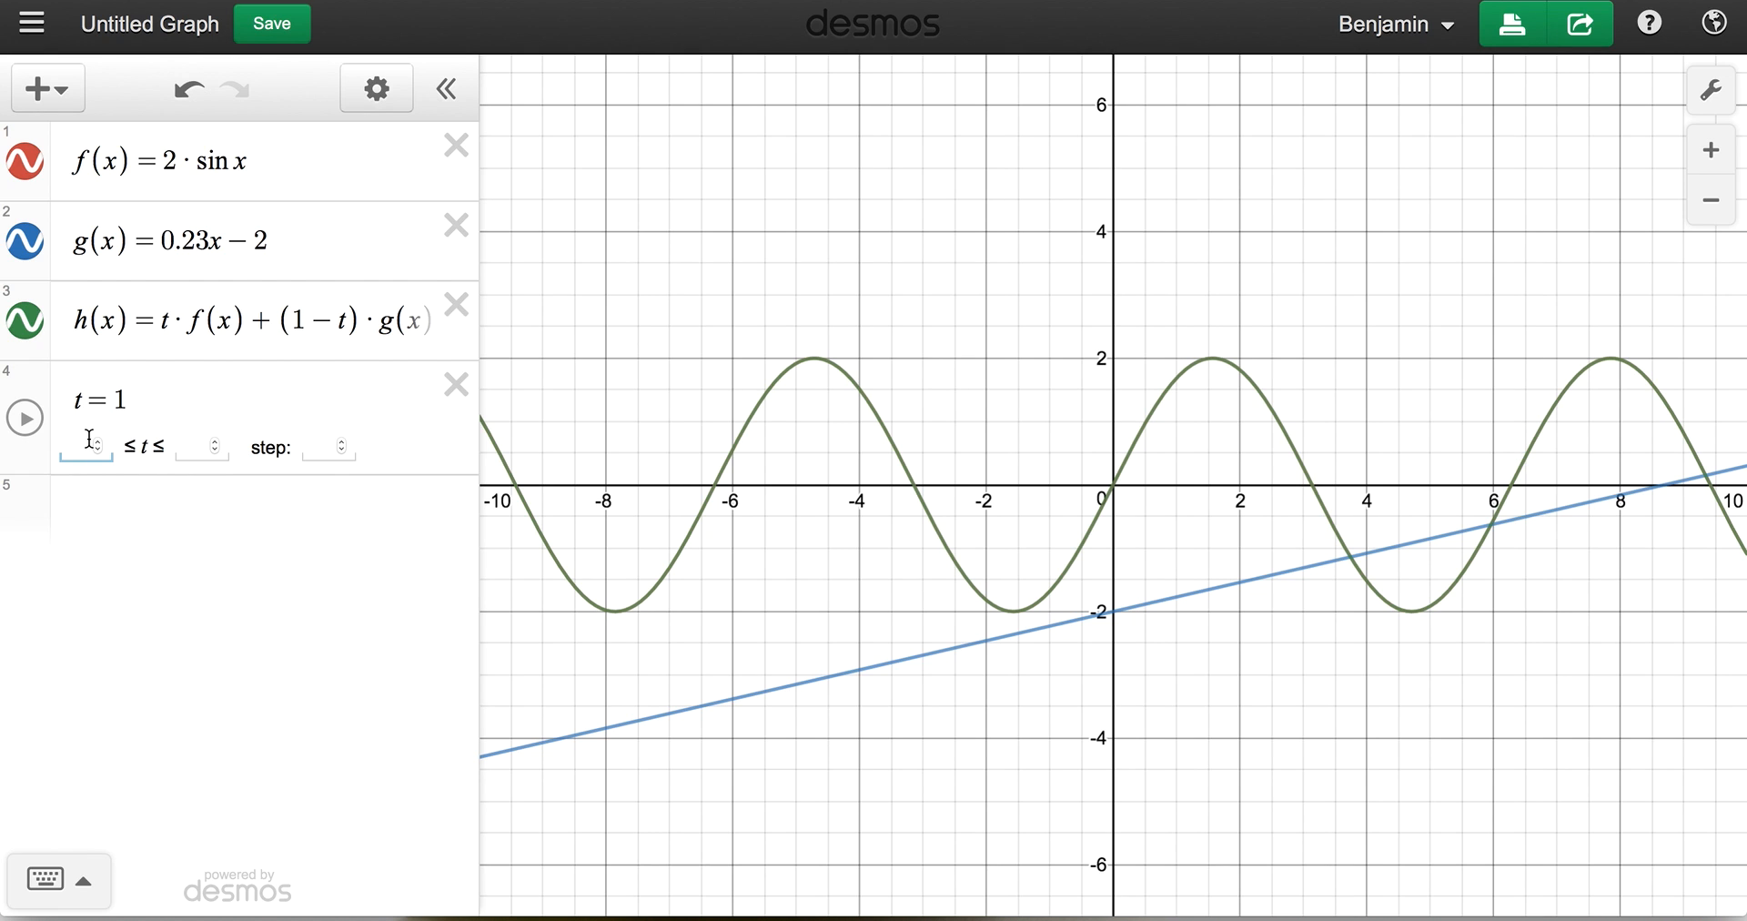
type("0")
left_click(187, 445)
type("1")
left_click(320, 445)
type("0.01")
left_click(319, 502)
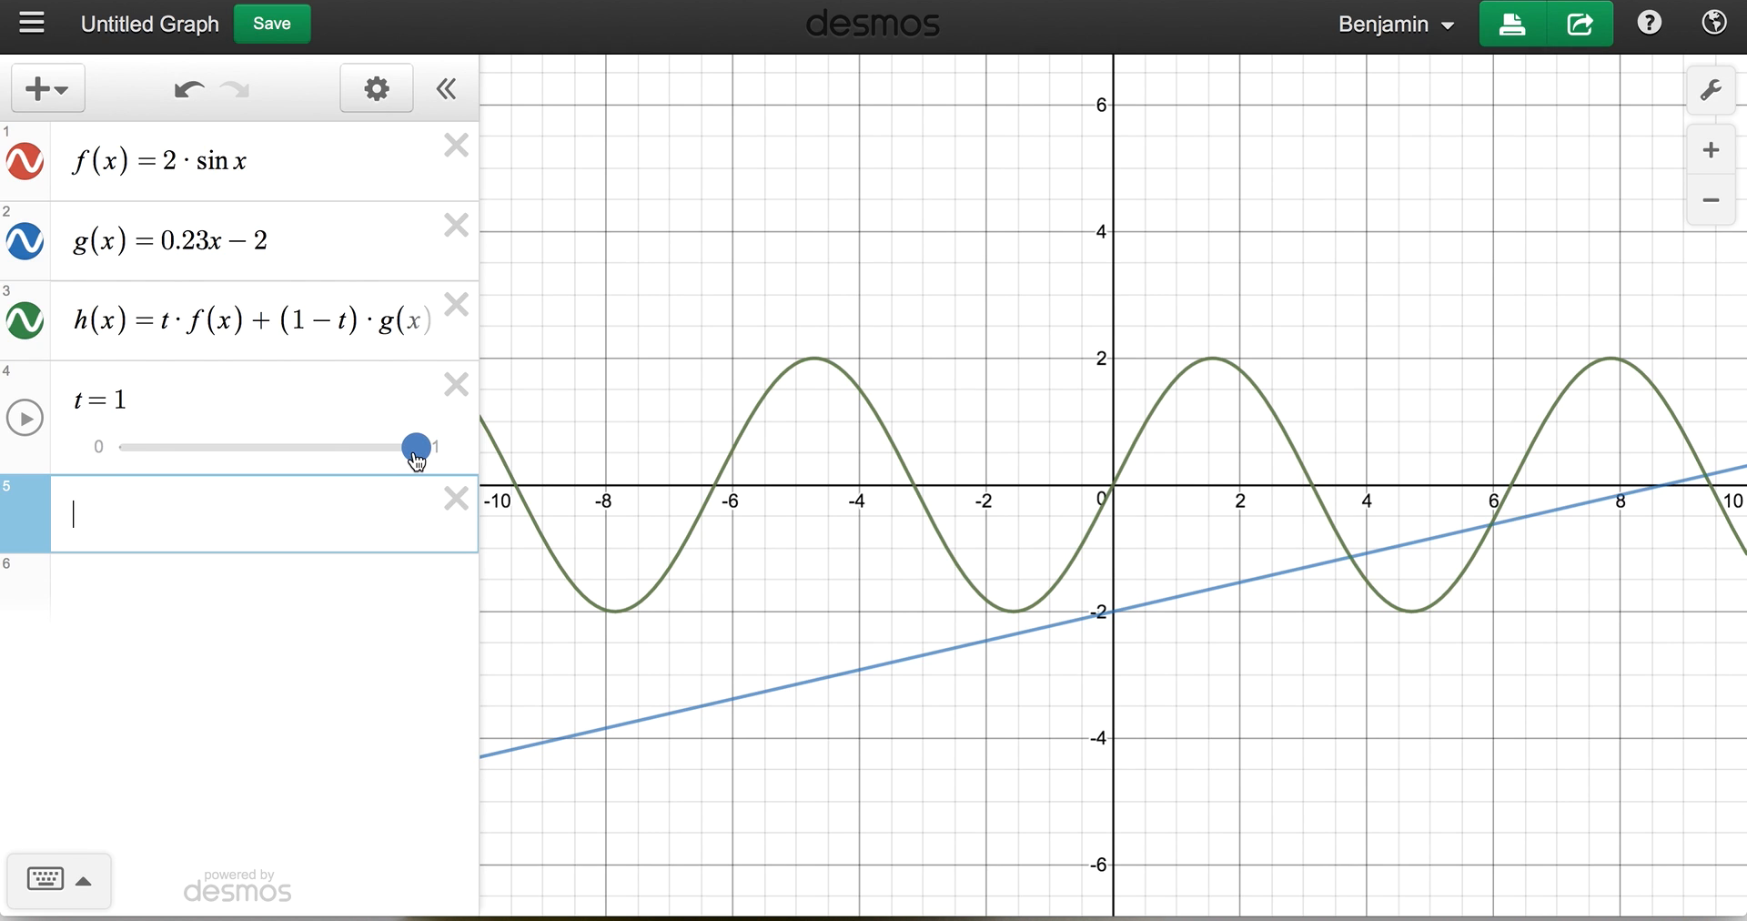
Move the t slider through values such as 0.52 and 0.71, ending at 0.6, to watch h(x) morph.
left_click(273, 448)
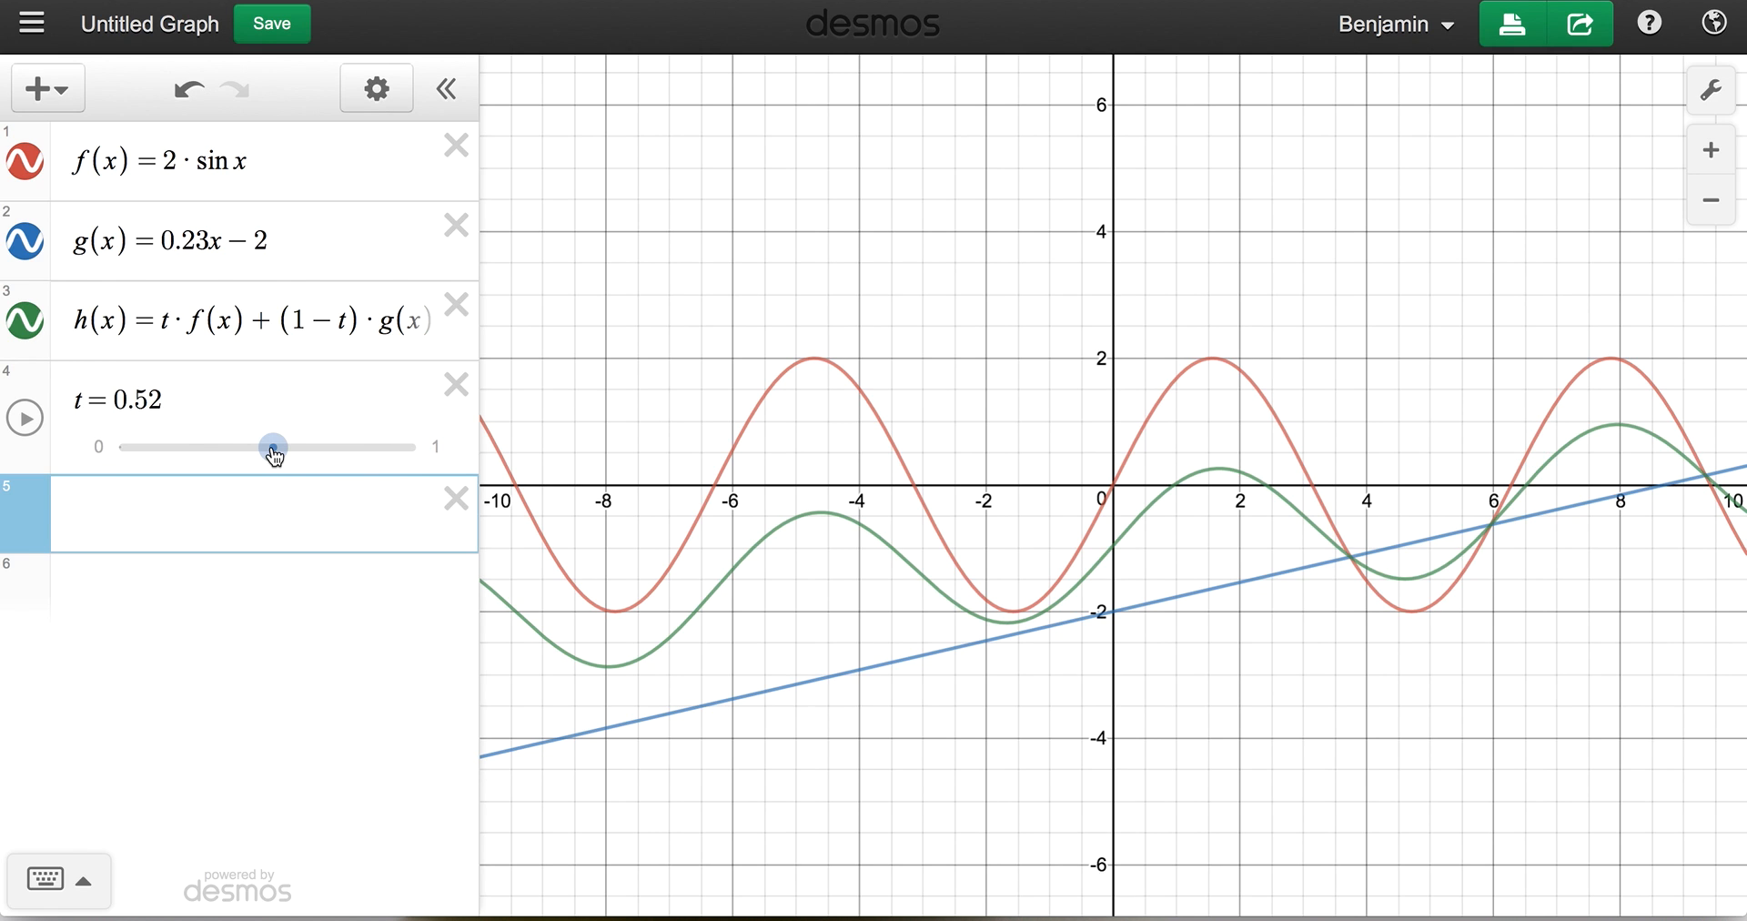
left_click(201, 448)
left_click(330, 447)
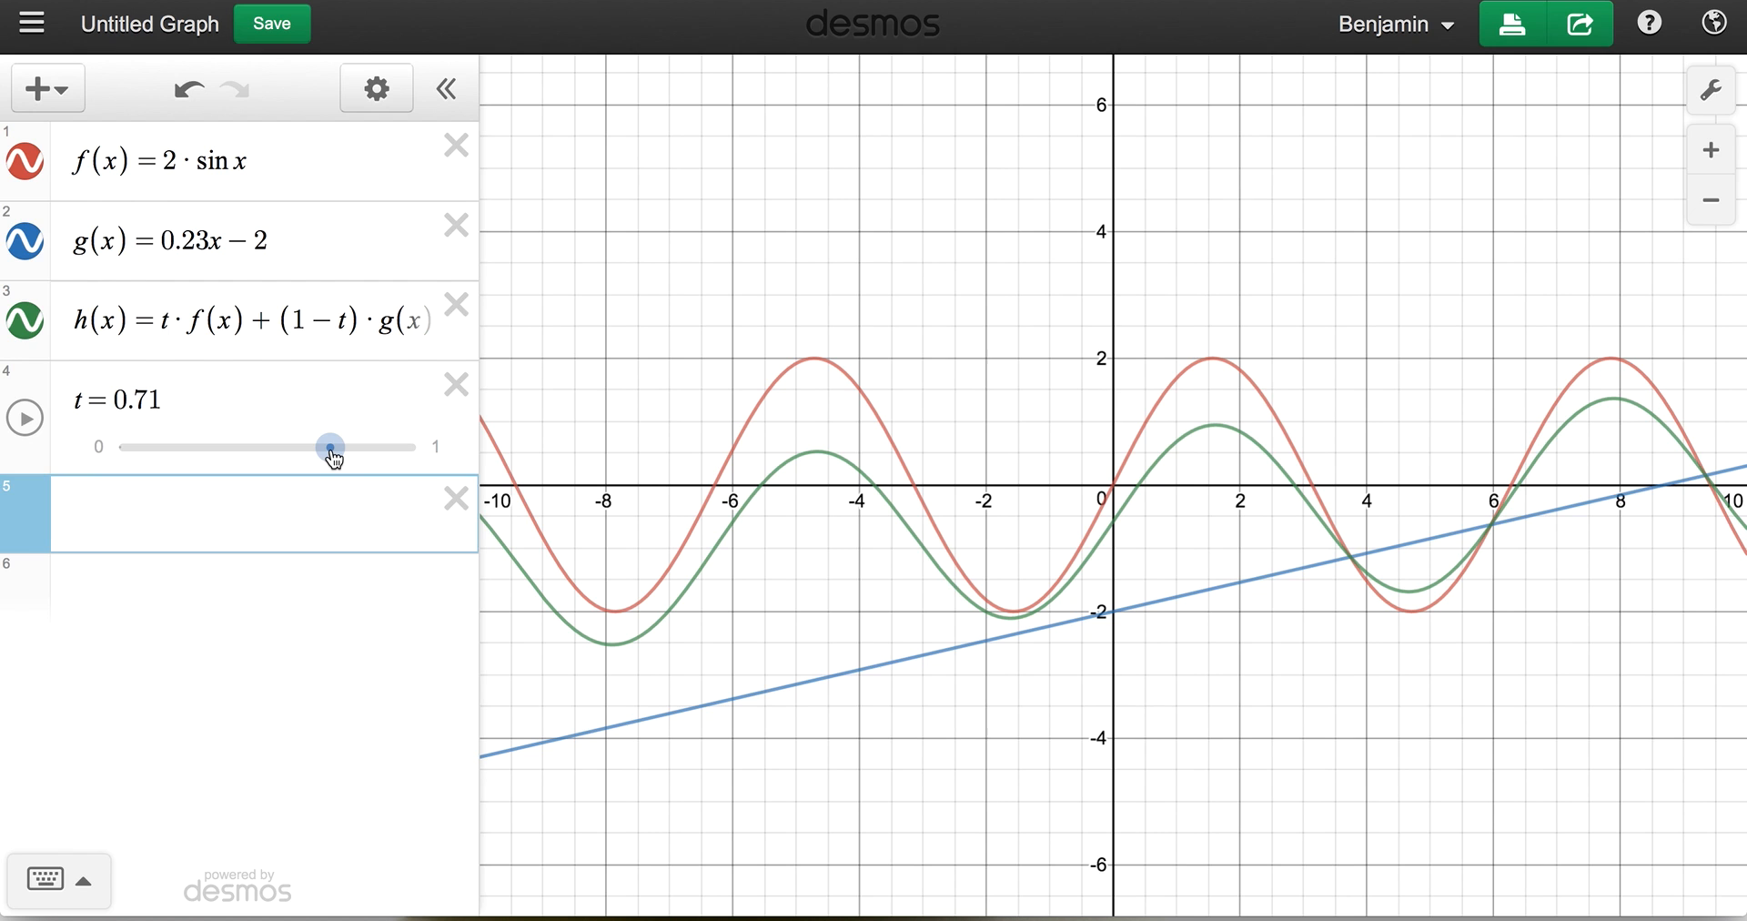
left_click_drag(331, 448, 280, 458)
Enter exact values for t, first 0.9 and after that 0.25, to compare the blended curves.
left_click(185, 403)
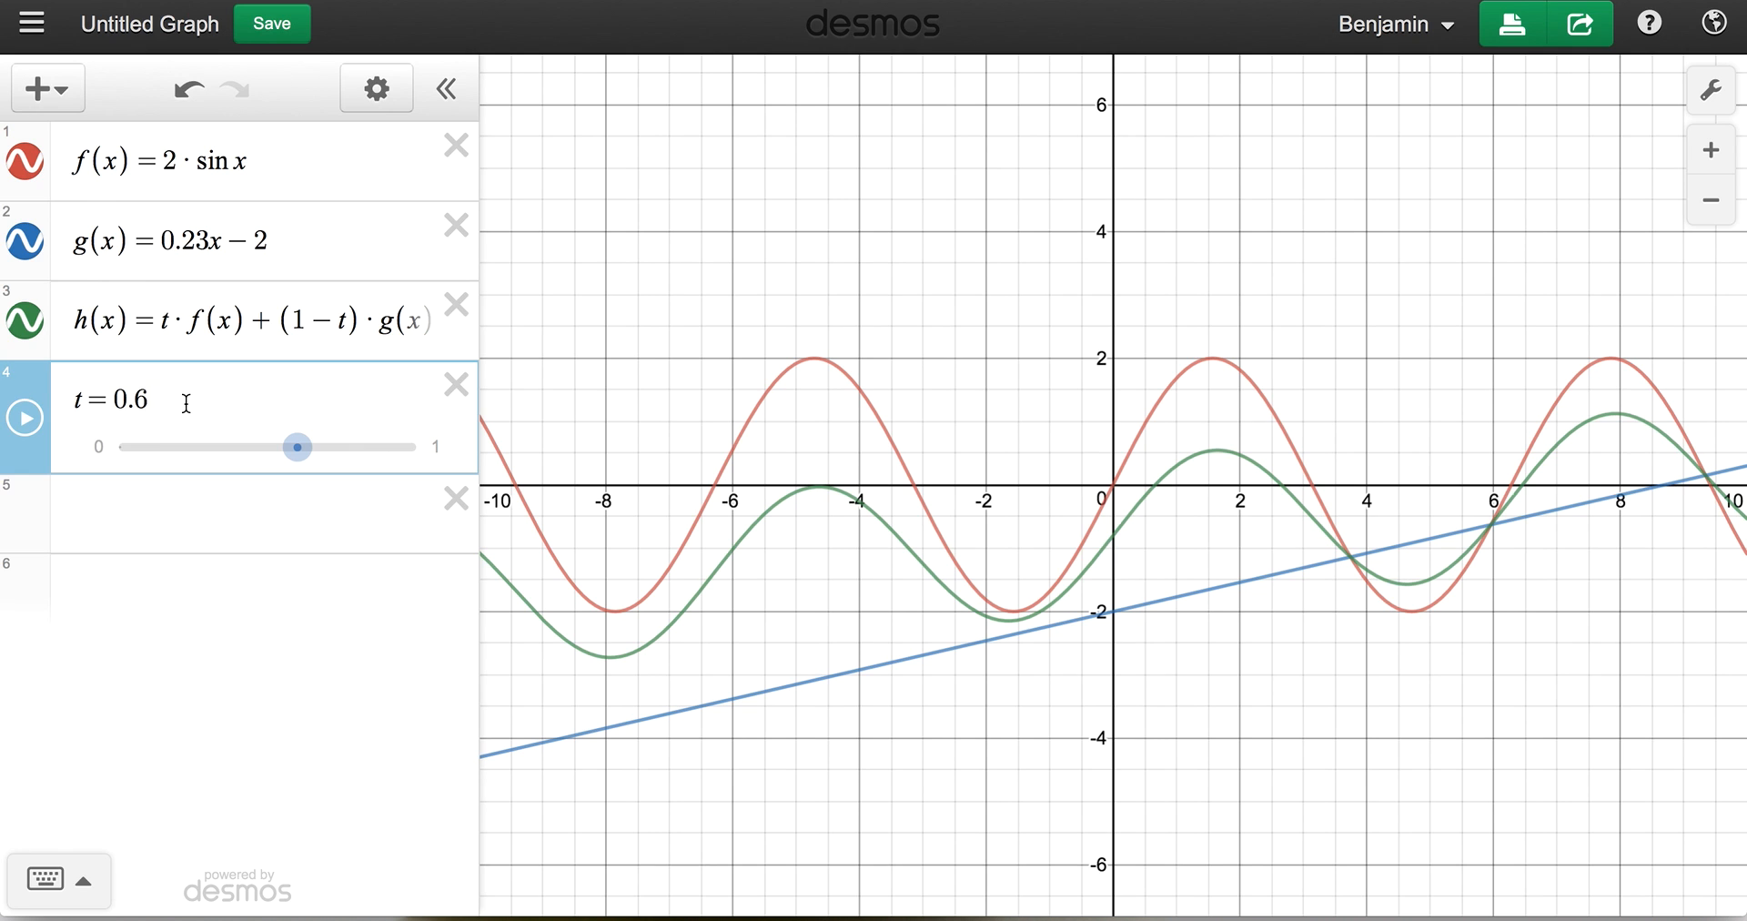
key("BackSpace")
type("9")
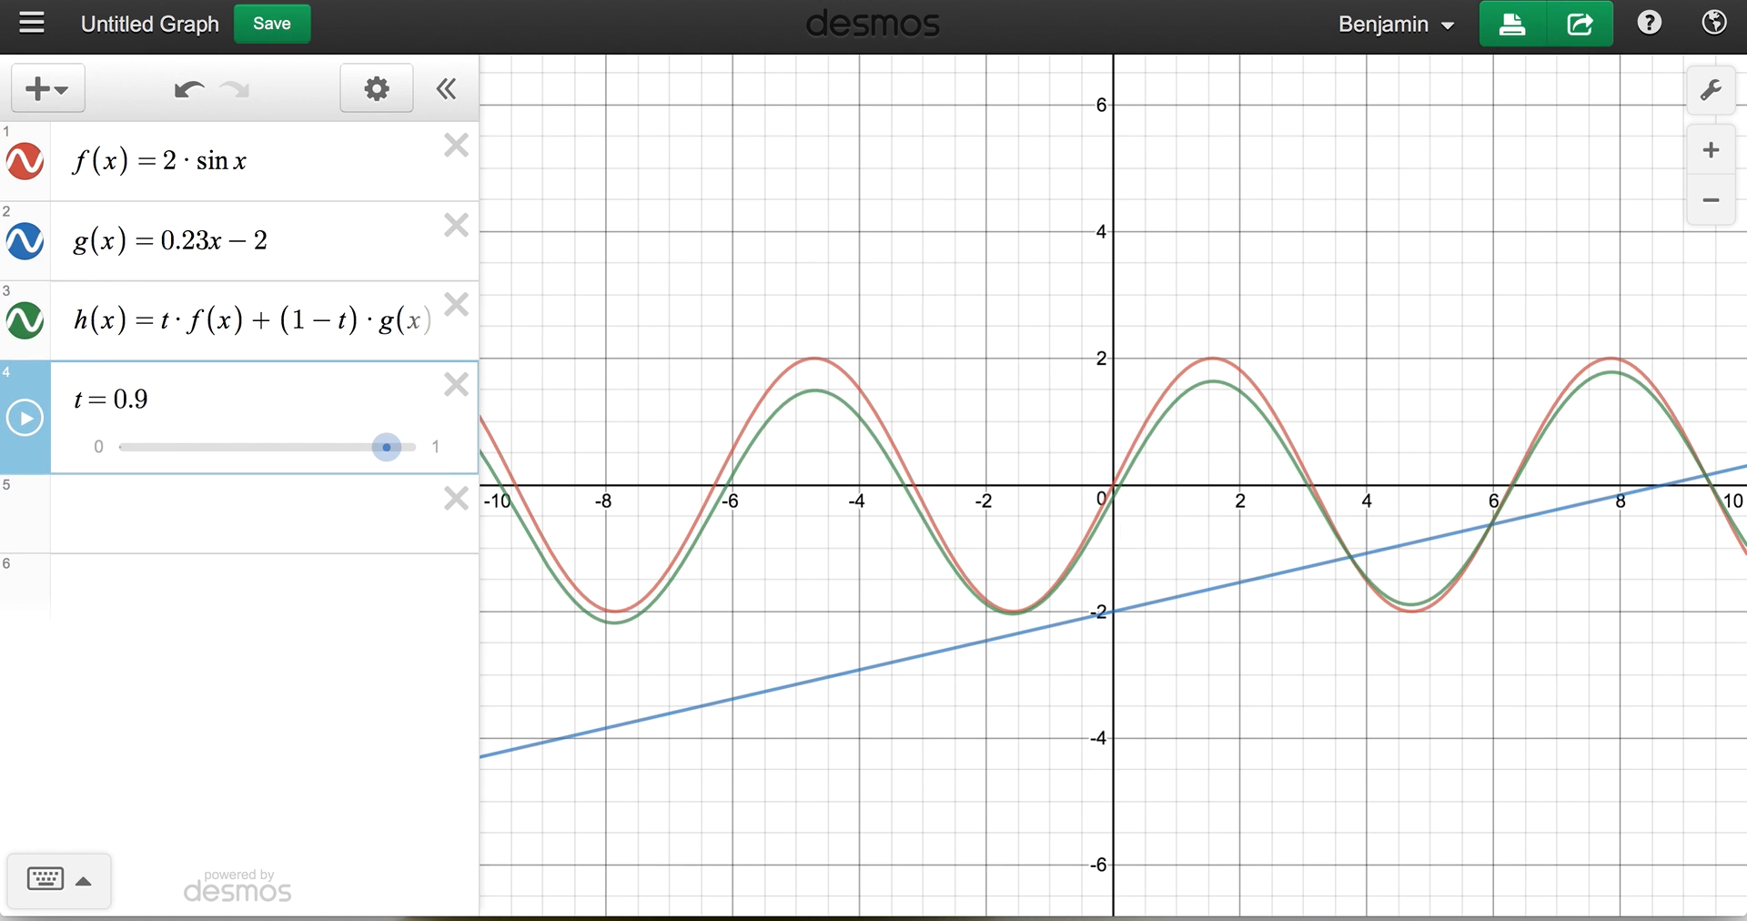
key("BackSpace")
type("25")
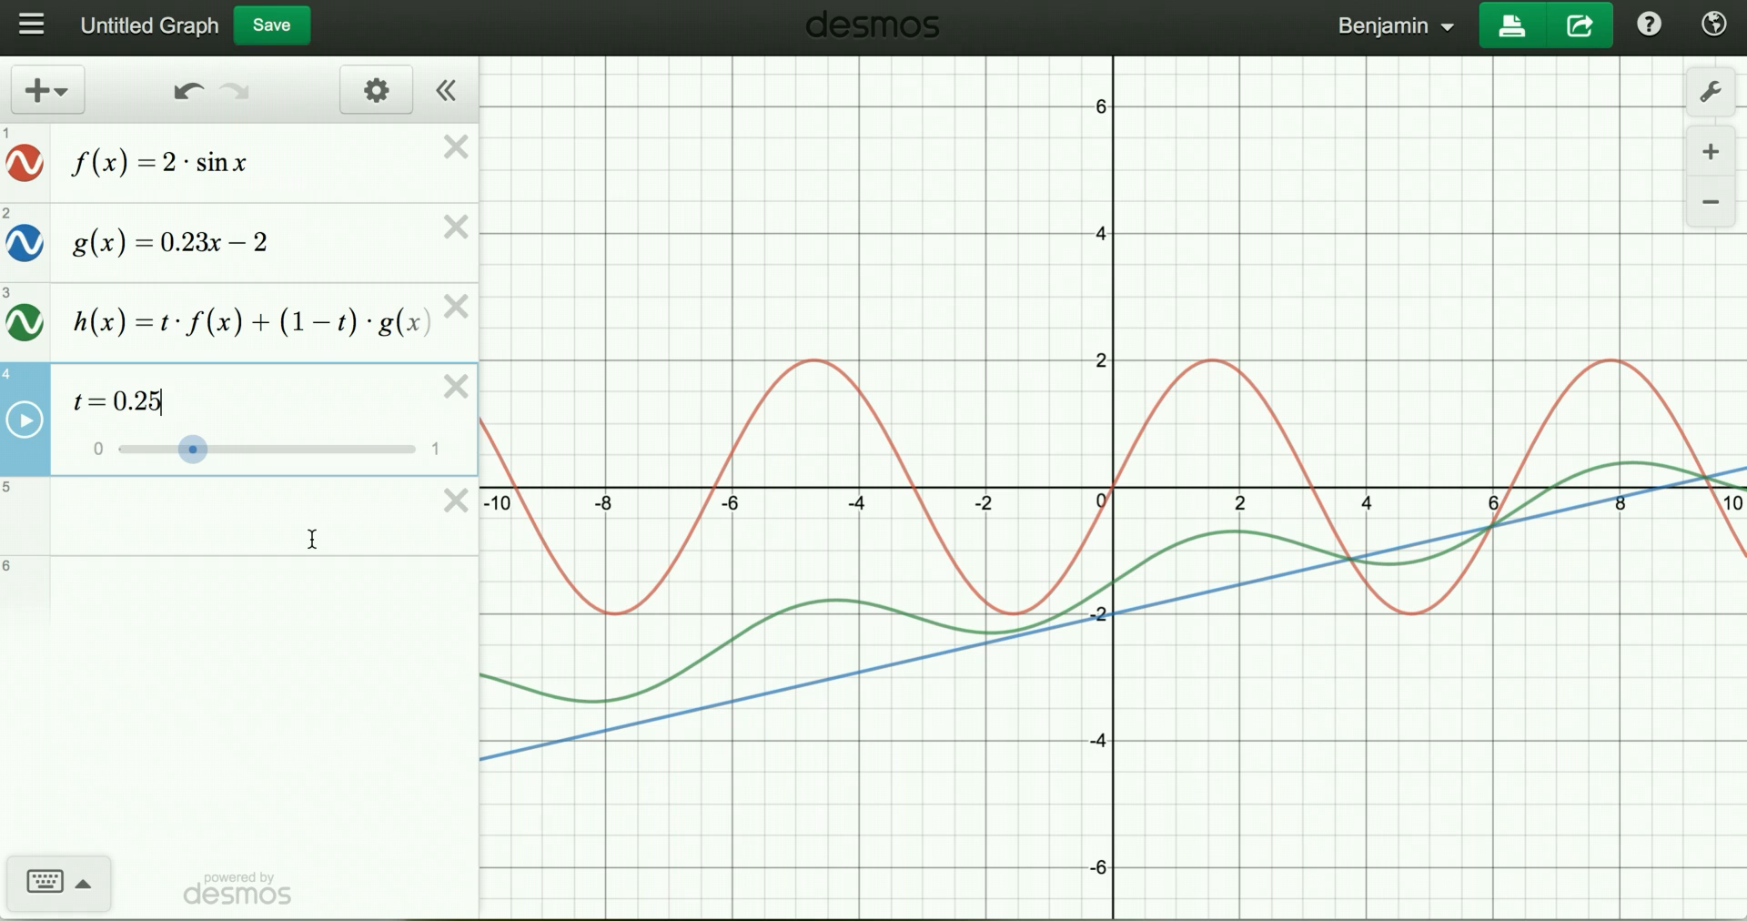
Replace the value of t with 1.5 to try a blend outside the 0 to 1 range.
key("BackSpace")
key("BackSpace")
key("BackSpace")
key("BackSpace")
type("1.5")
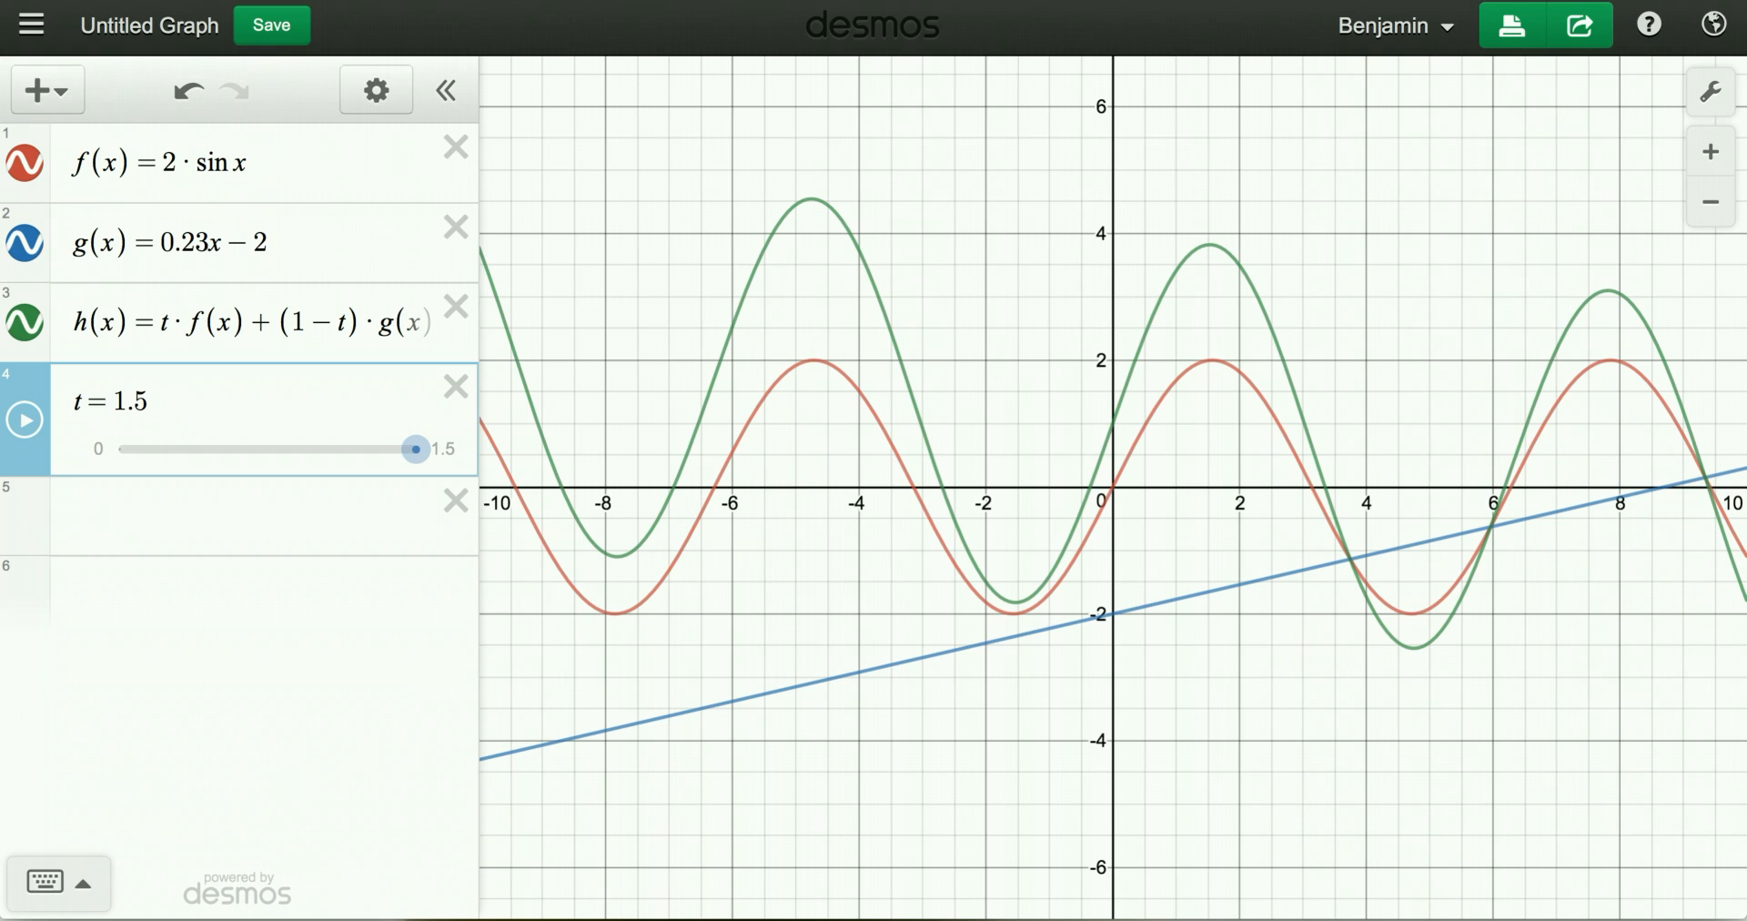
Set the upper limit of the t slider back to 1.
left_click(444, 449)
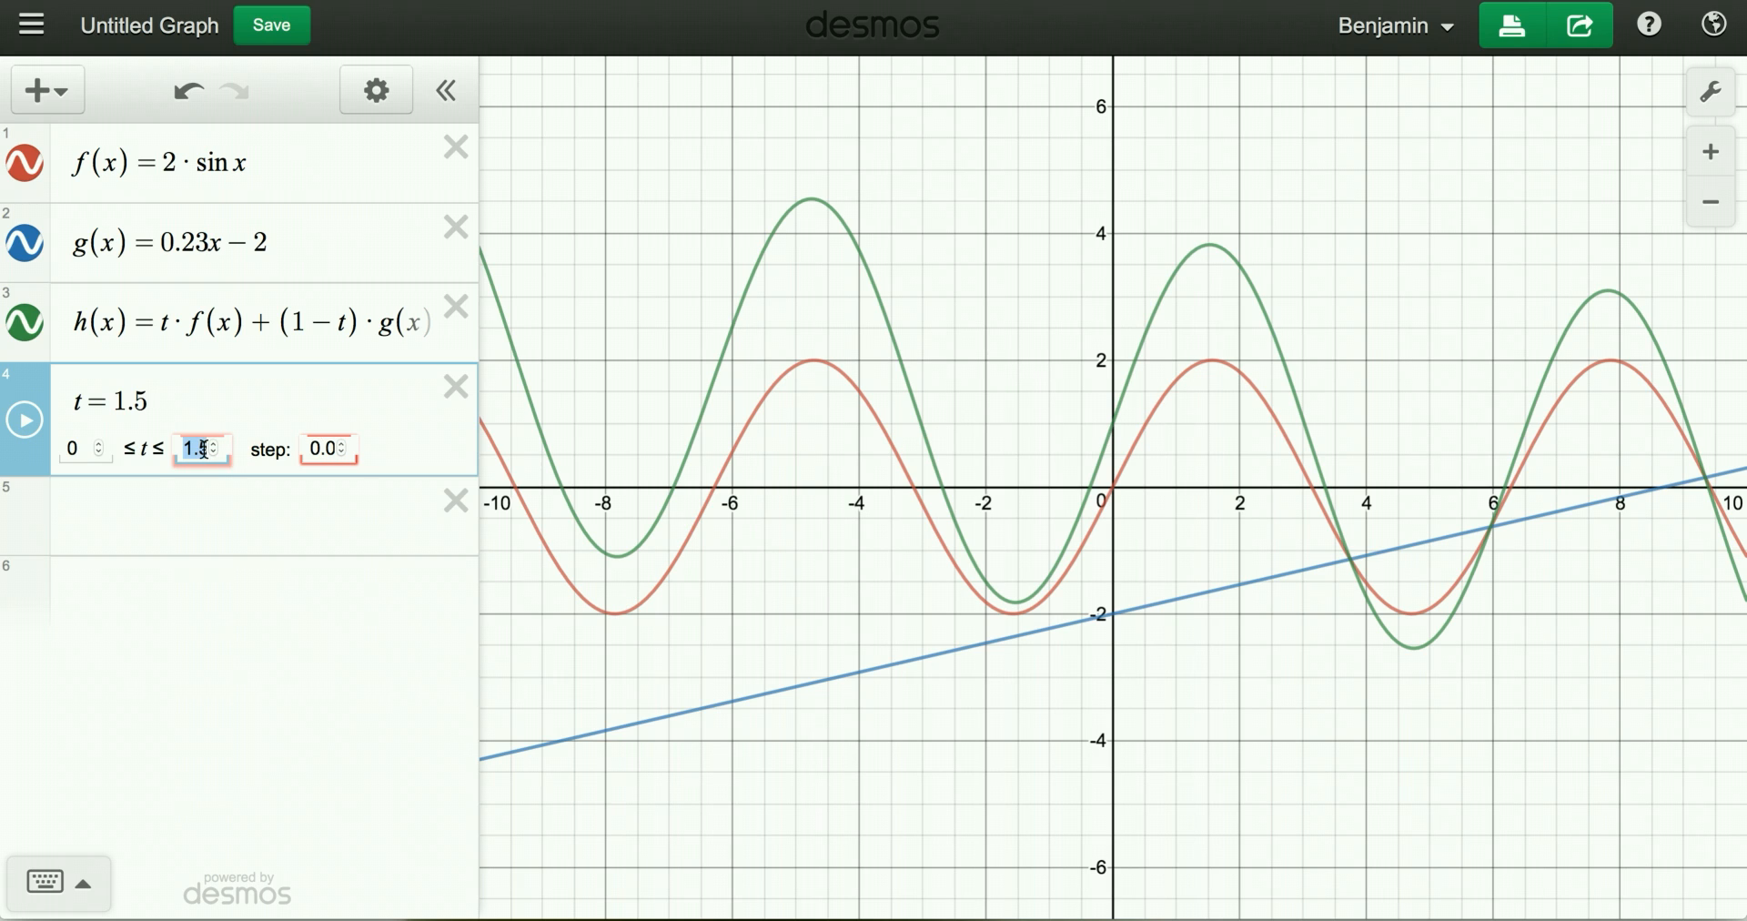
type("1")
left_click(188, 503)
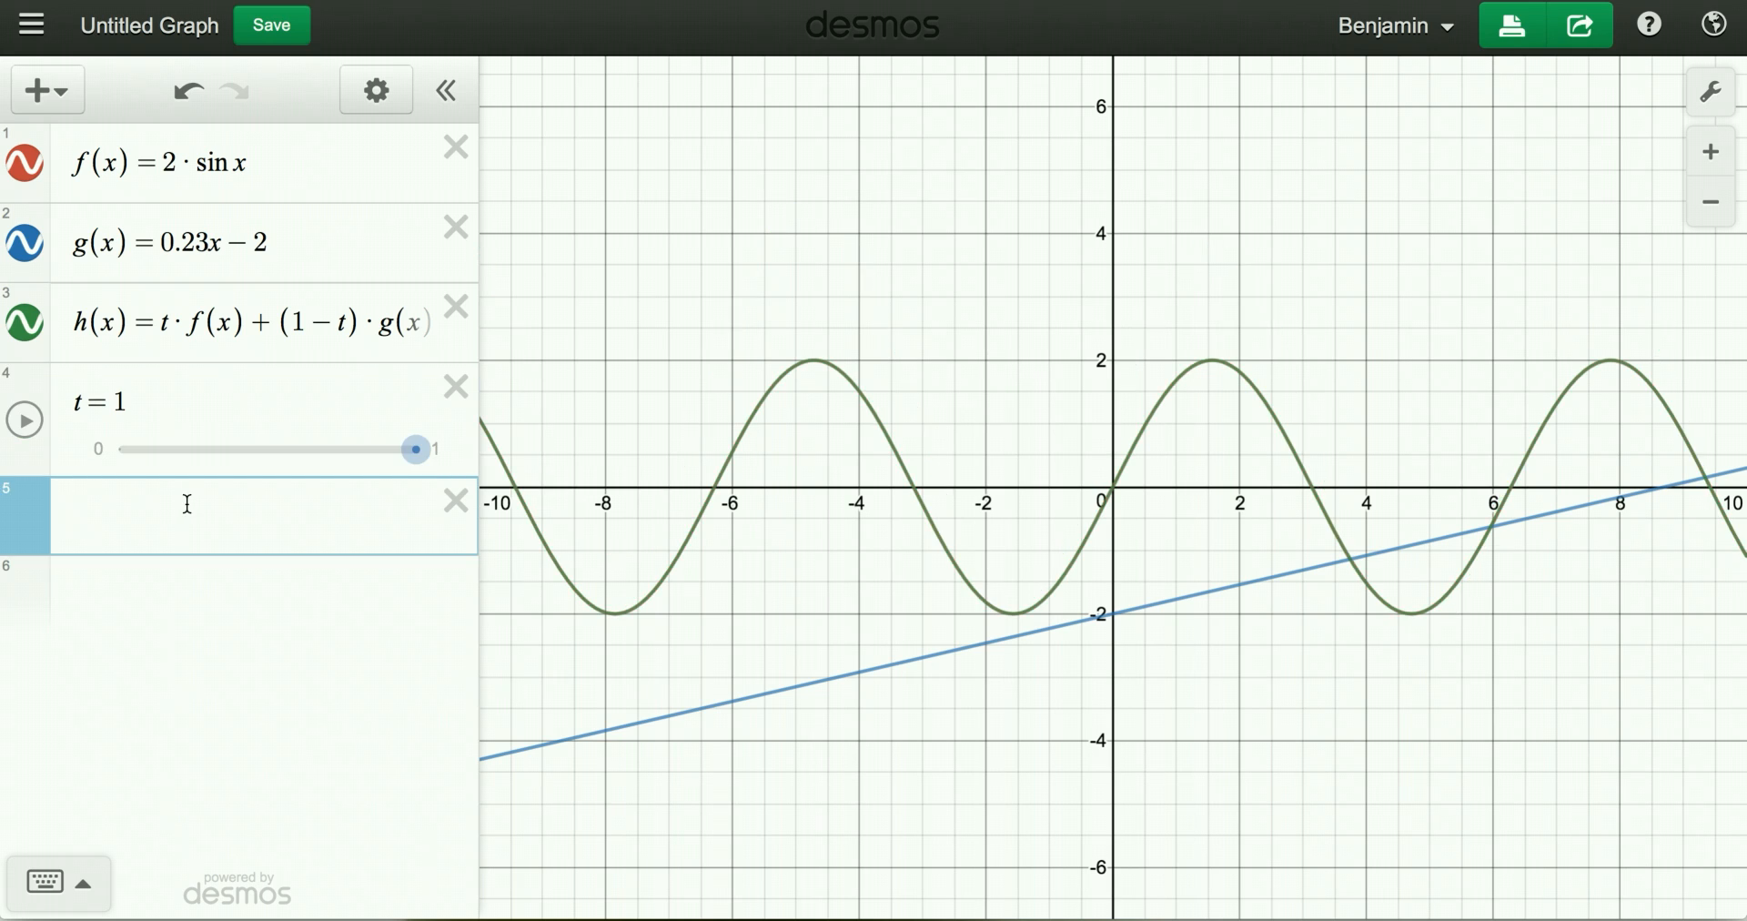
Start animating the t slider, try a faster speed, and slow it down to 0.5x.
left_click(29, 436)
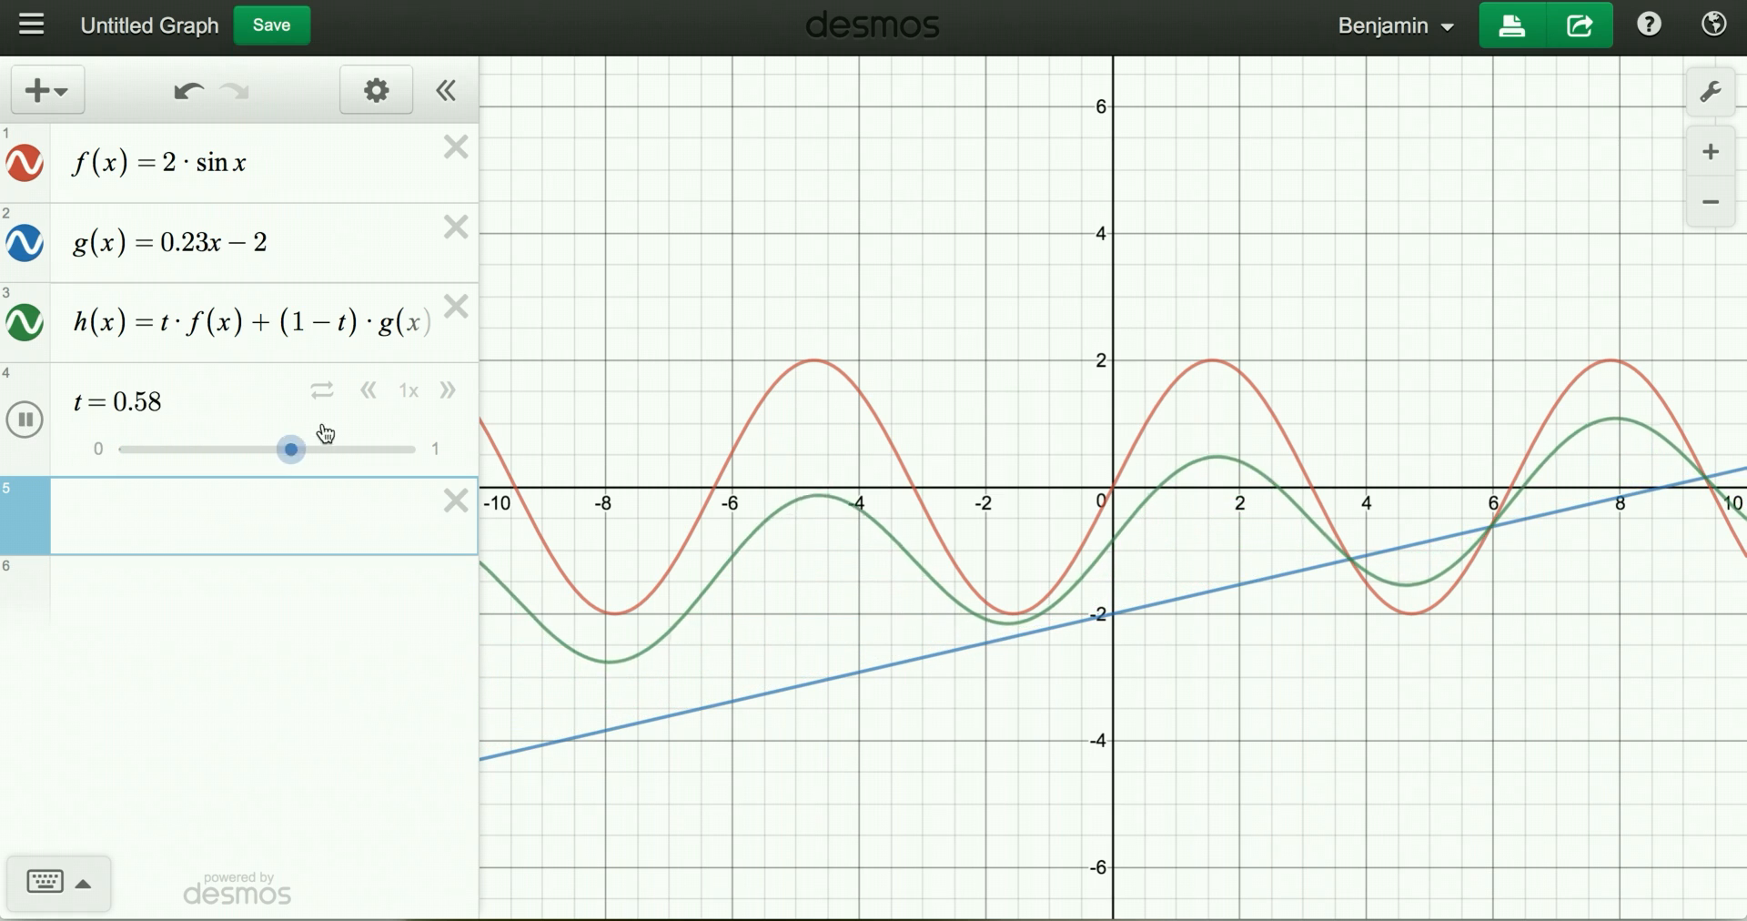
left_click(449, 392)
left_click(369, 392)
left_click(369, 393)
left_click(370, 393)
left_click(370, 393)
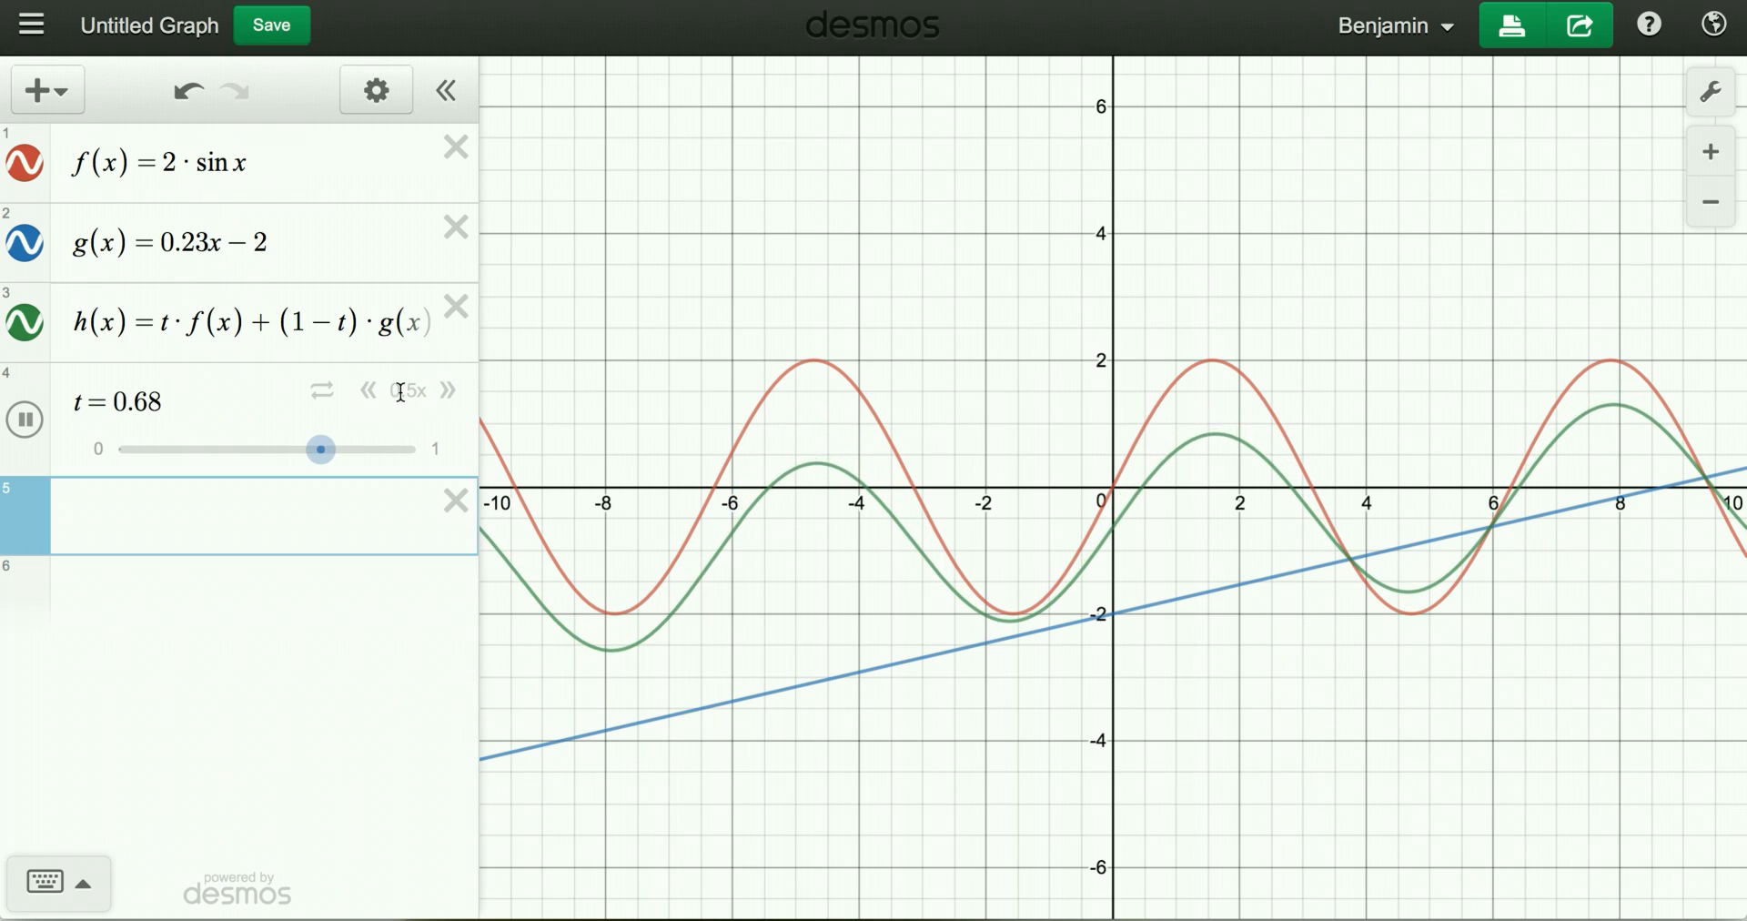
Return the t animation to 1x speed and switch its repeat mode.
left_click(449, 392)
left_click(449, 392)
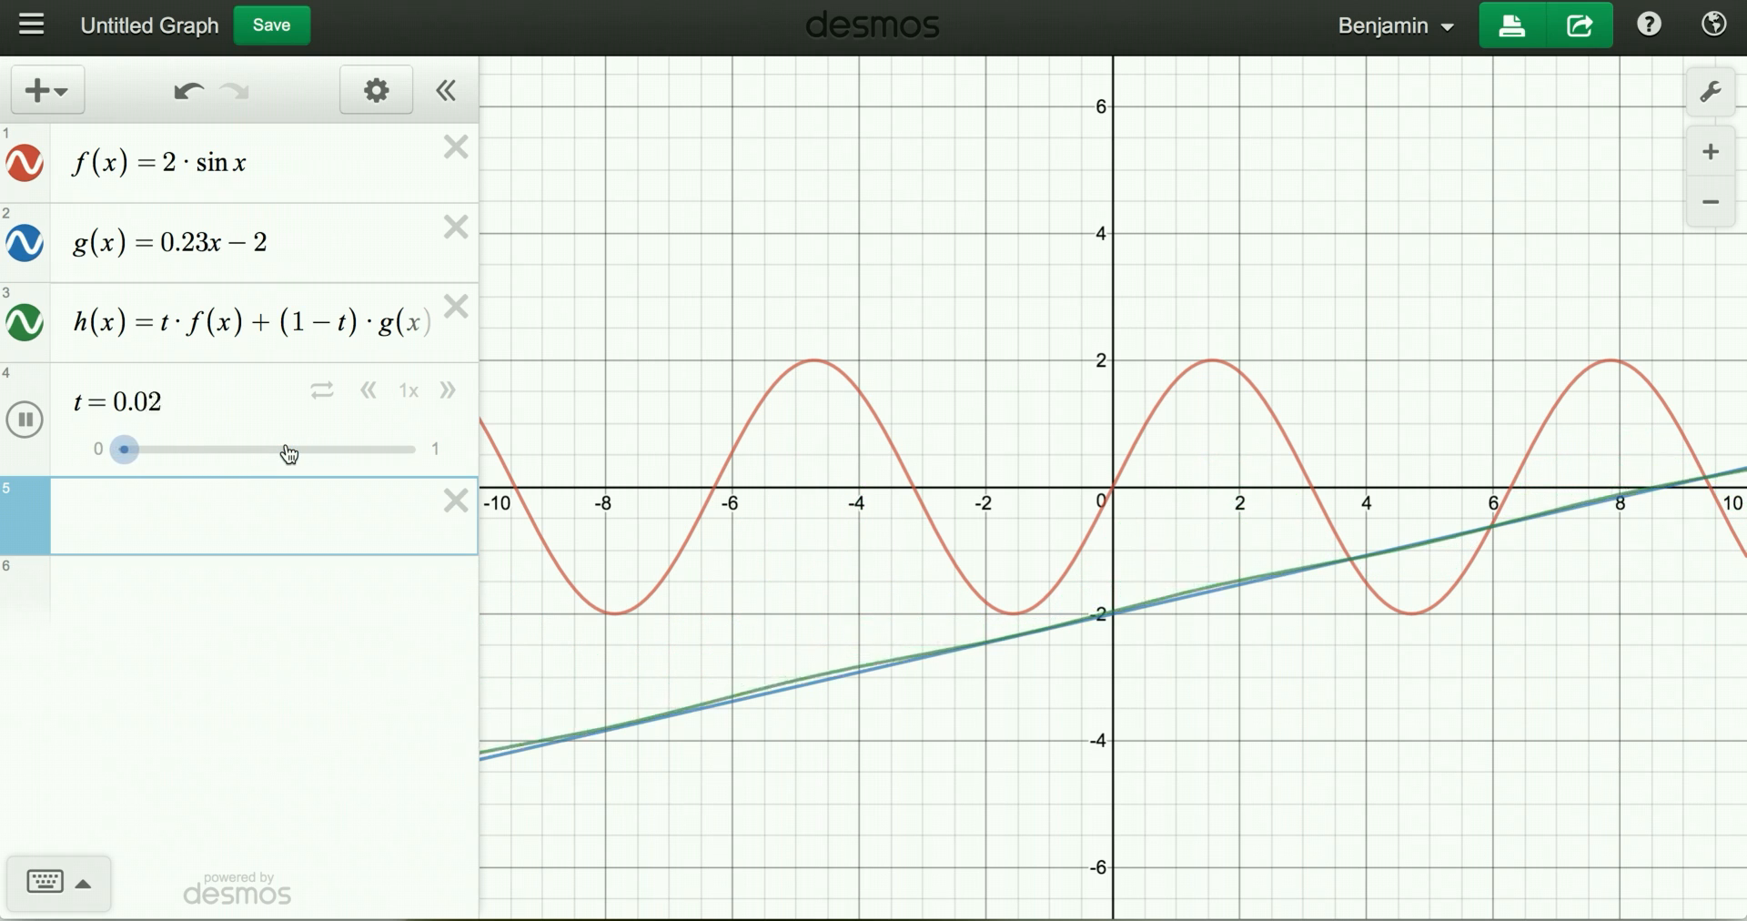
left_click(325, 399)
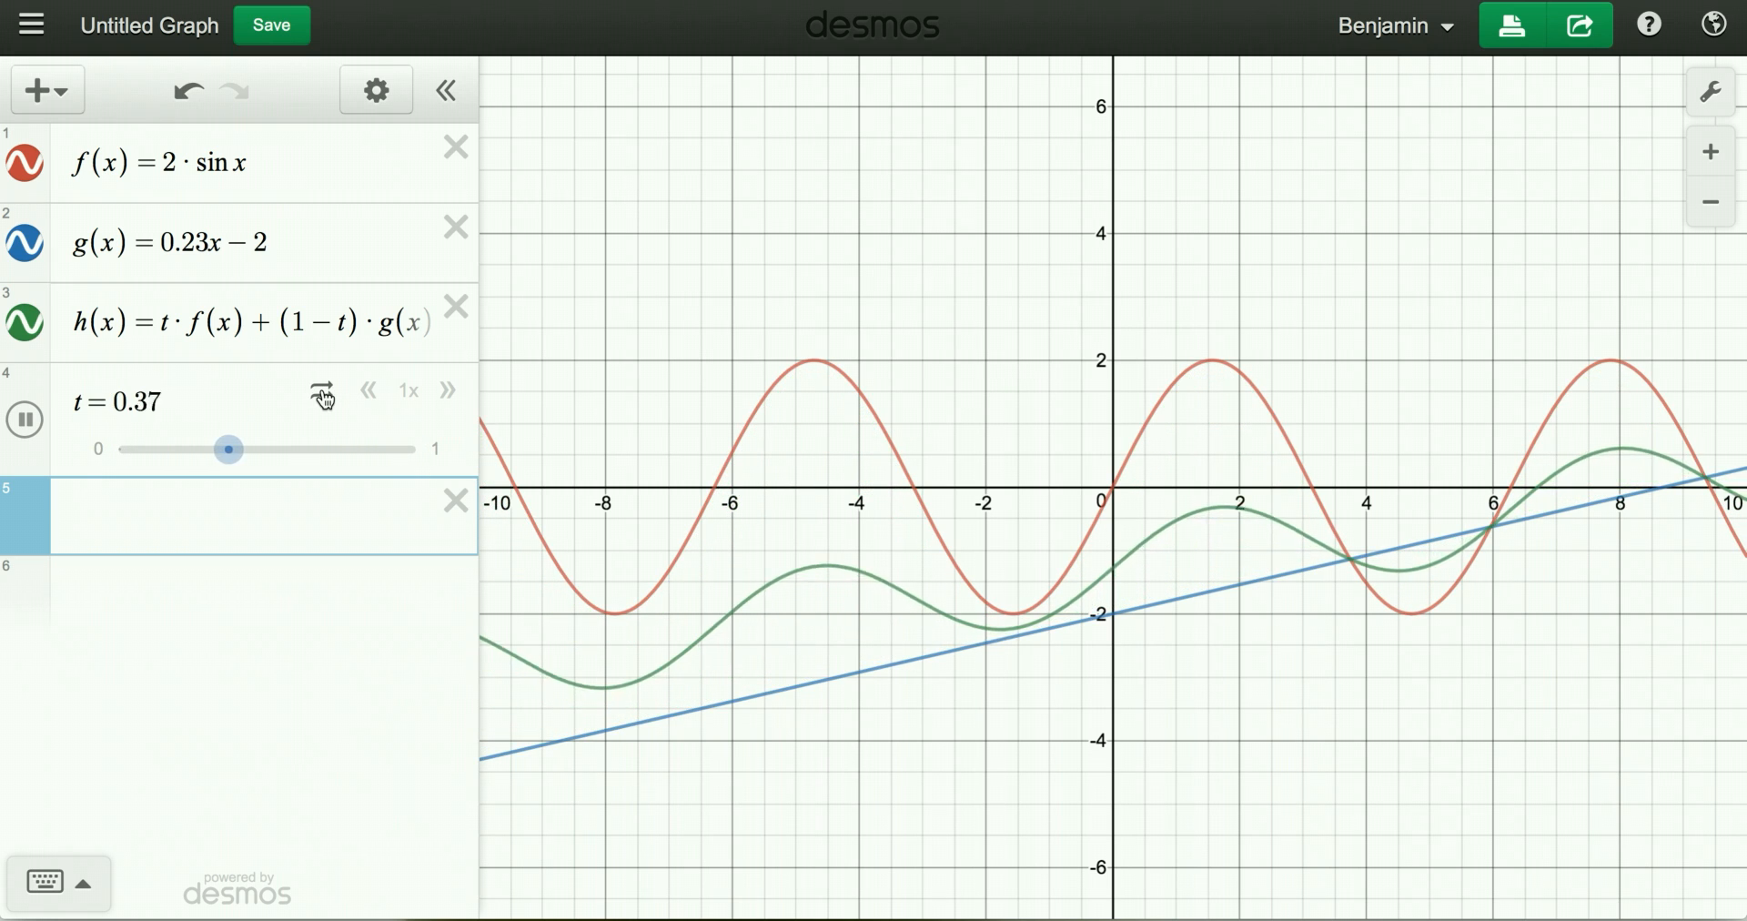